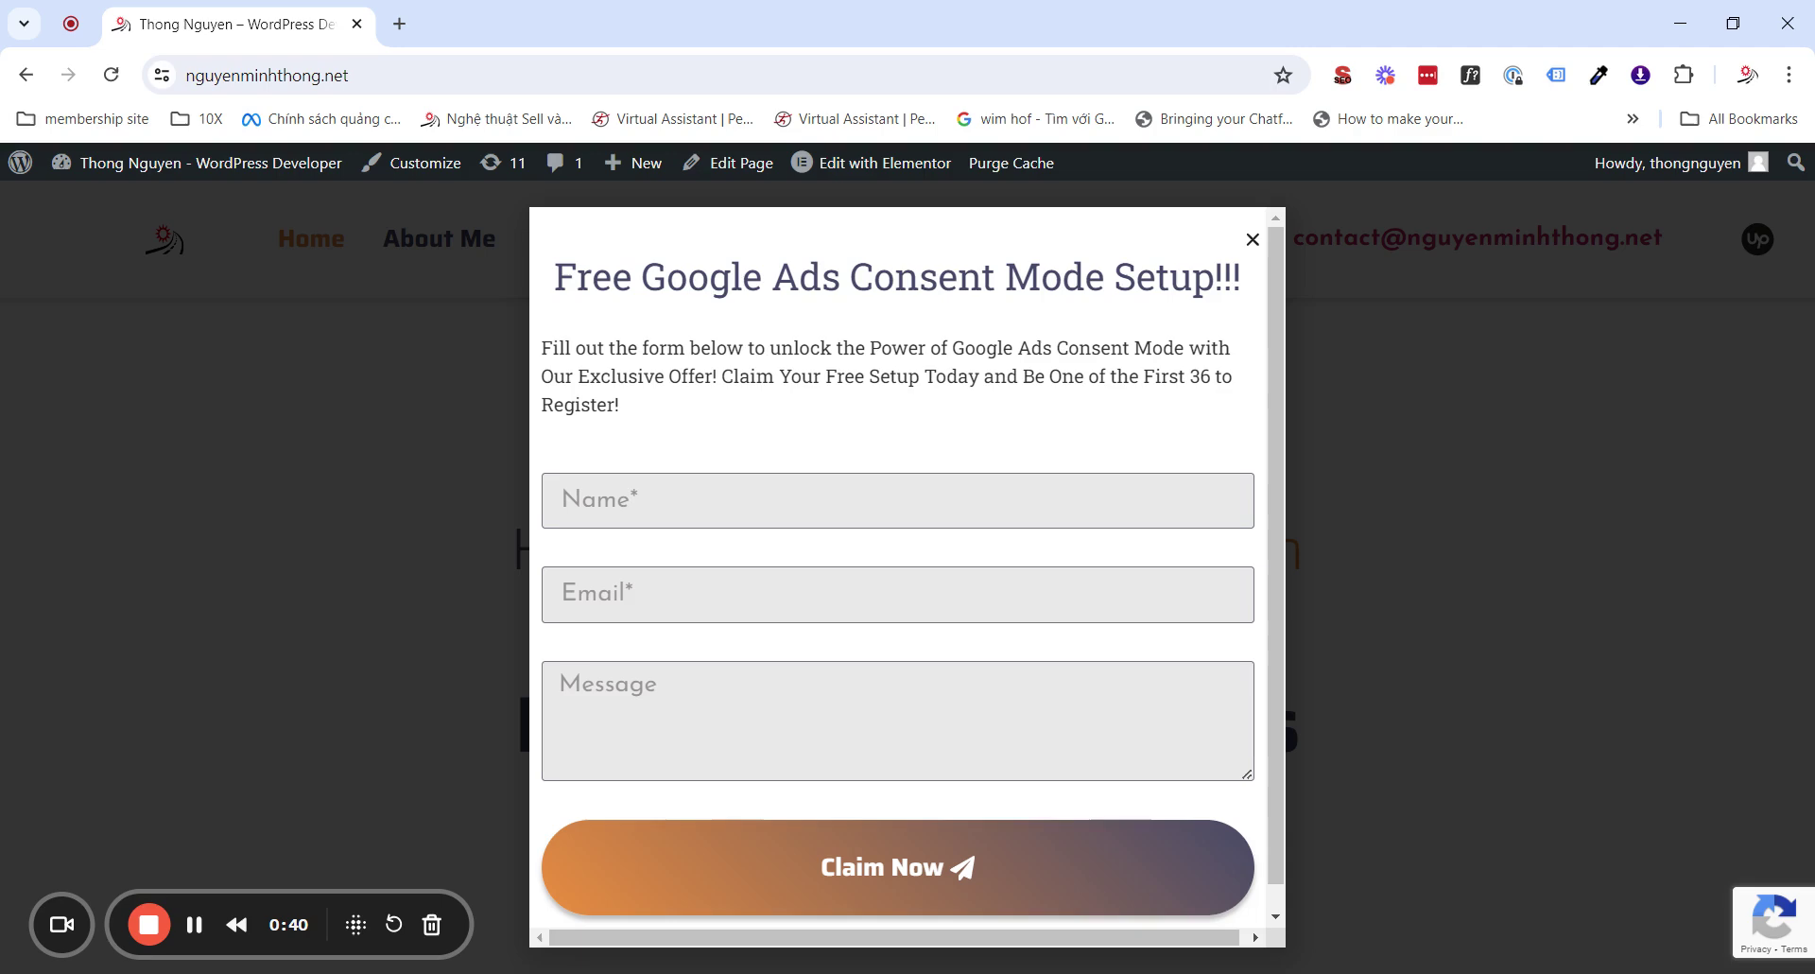
Close the consent popup on the homepage and scroll through the page.
{"action": "left_click", "coordinate": [1252, 240]}
{"action": "scroll", "coordinate": [1249, 301], "scroll_direction": "down", "scroll_amount": 12}
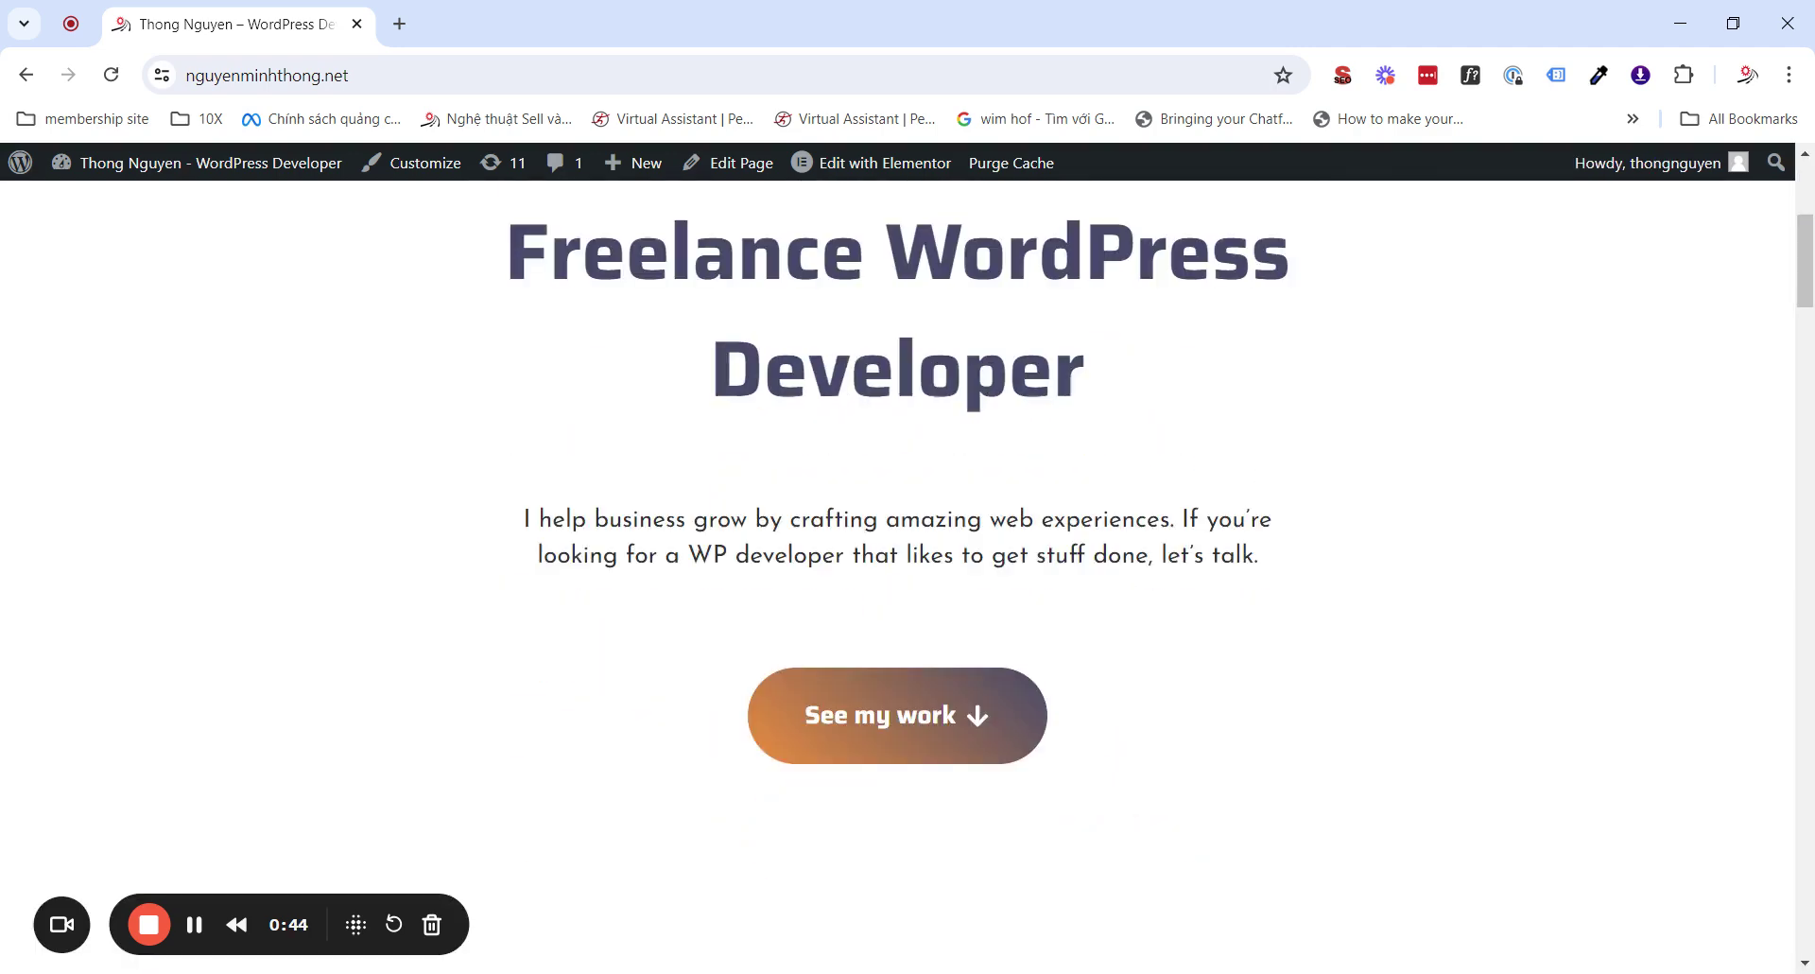
{"action": "scroll", "coordinate": [1276, 529], "scroll_direction": "down", "scroll_amount": 5}
{"action": "scroll", "coordinate": [1281, 530], "scroll_direction": "up", "scroll_amount": 15}
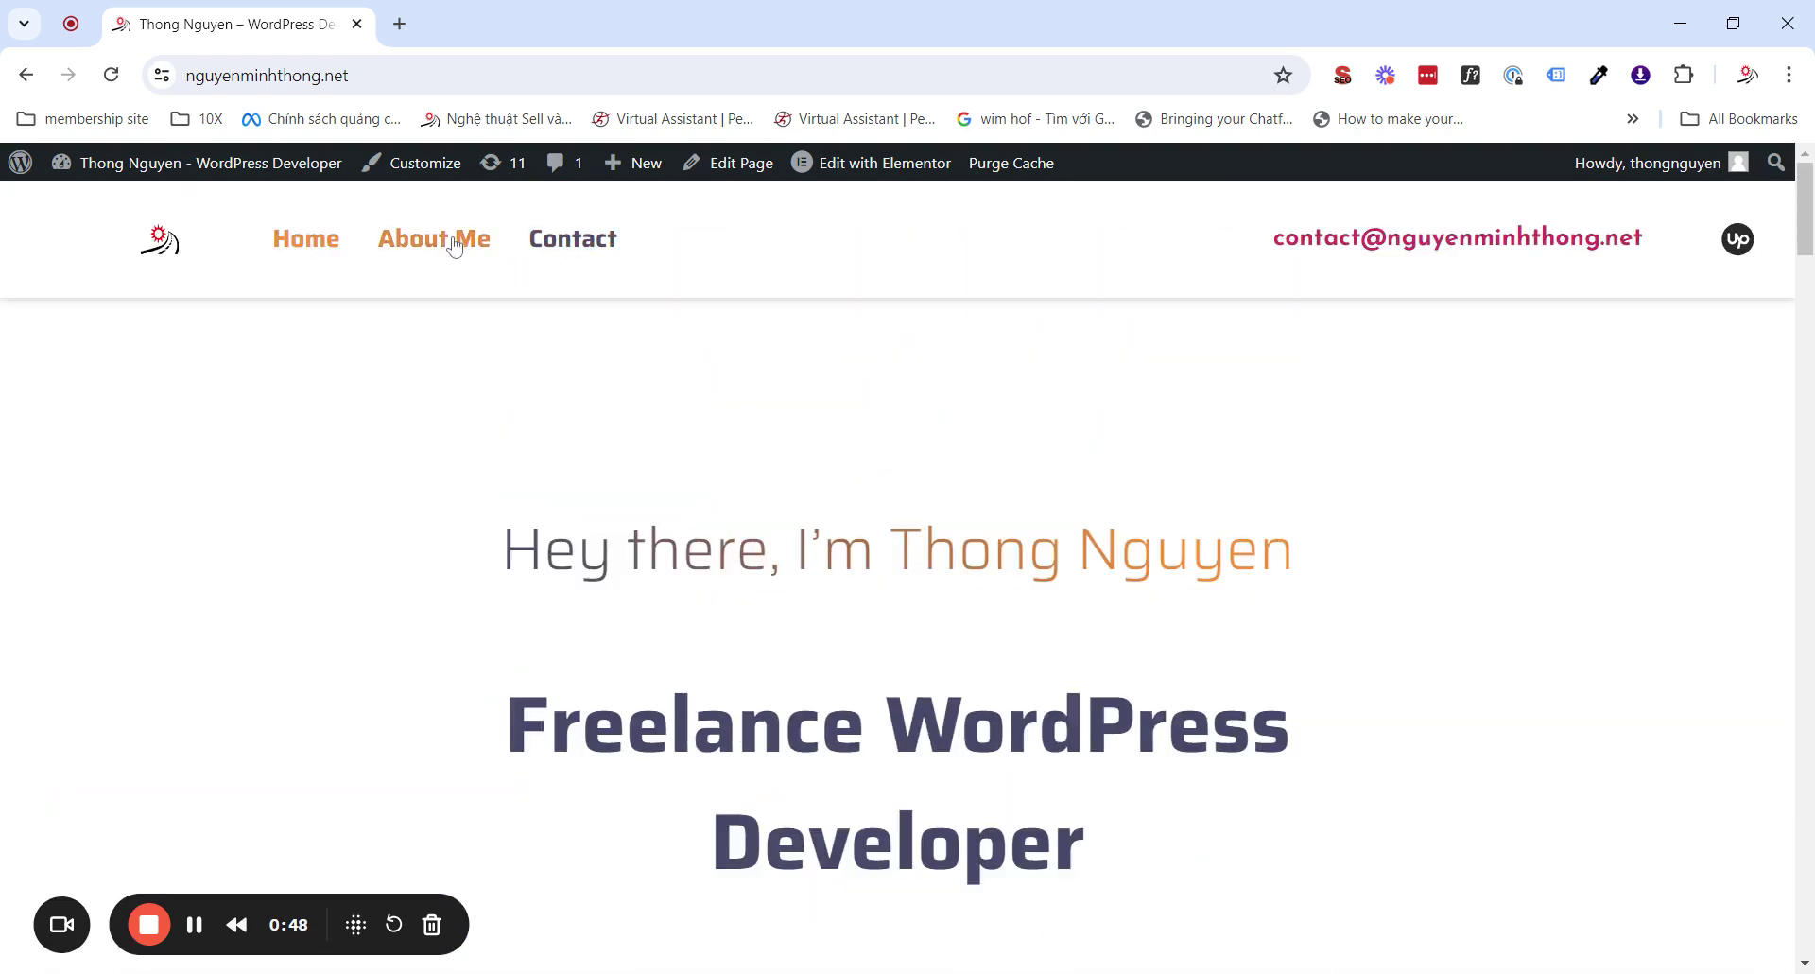
Go to the About Me page and dismiss the consent popup that reappears.
{"action": "left_click", "coordinate": [454, 246]}
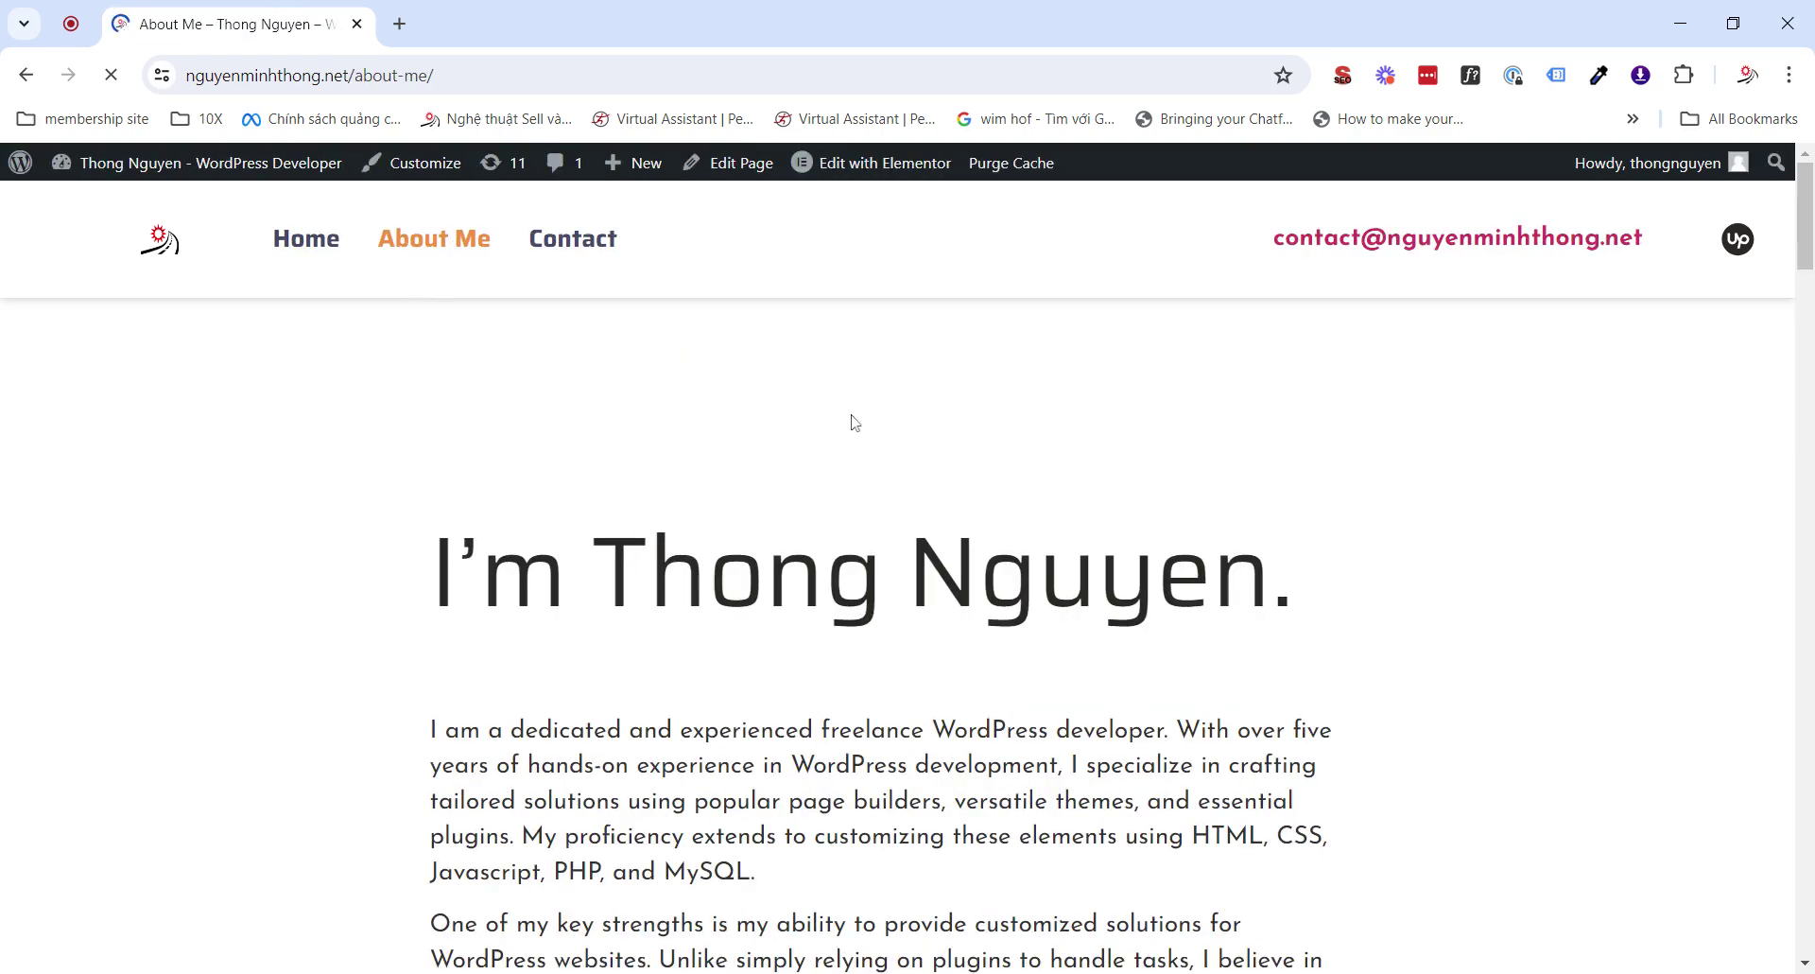
{"action": "scroll", "coordinate": [850, 418], "scroll_direction": "down", "scroll_amount": 3}
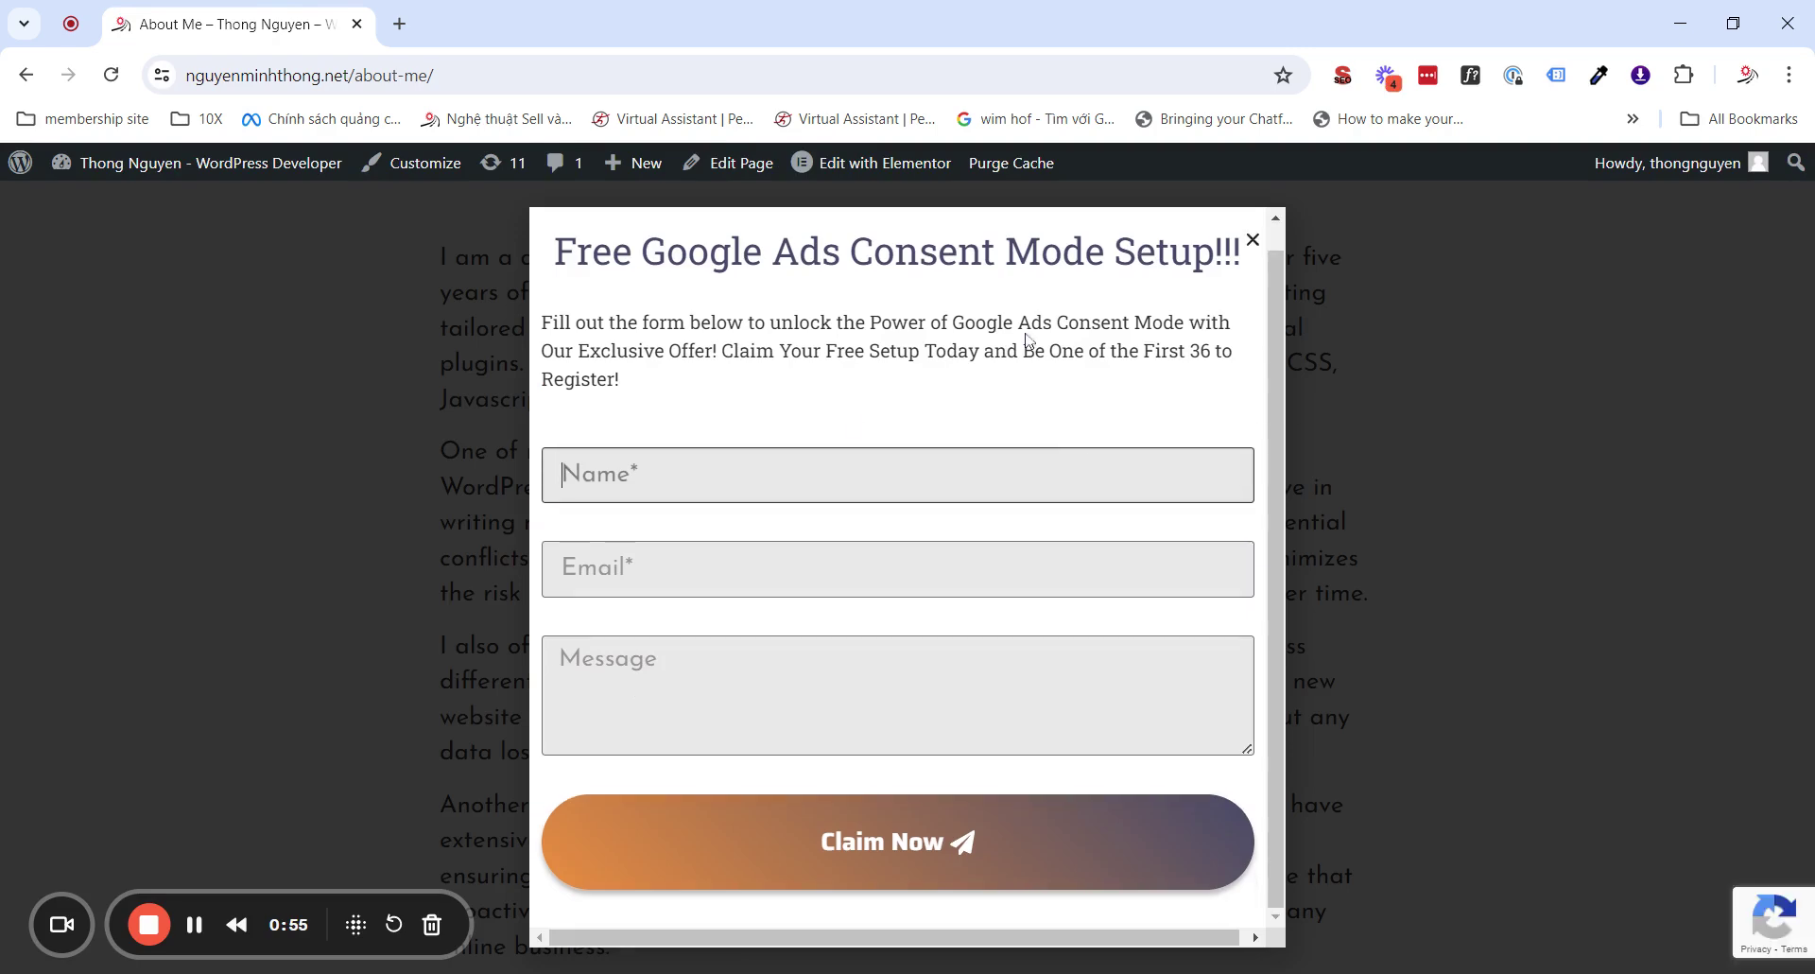
{"action": "left_click", "coordinate": [1252, 239]}
{"action": "scroll", "coordinate": [740, 496], "scroll_direction": "up", "scroll_amount": 5}
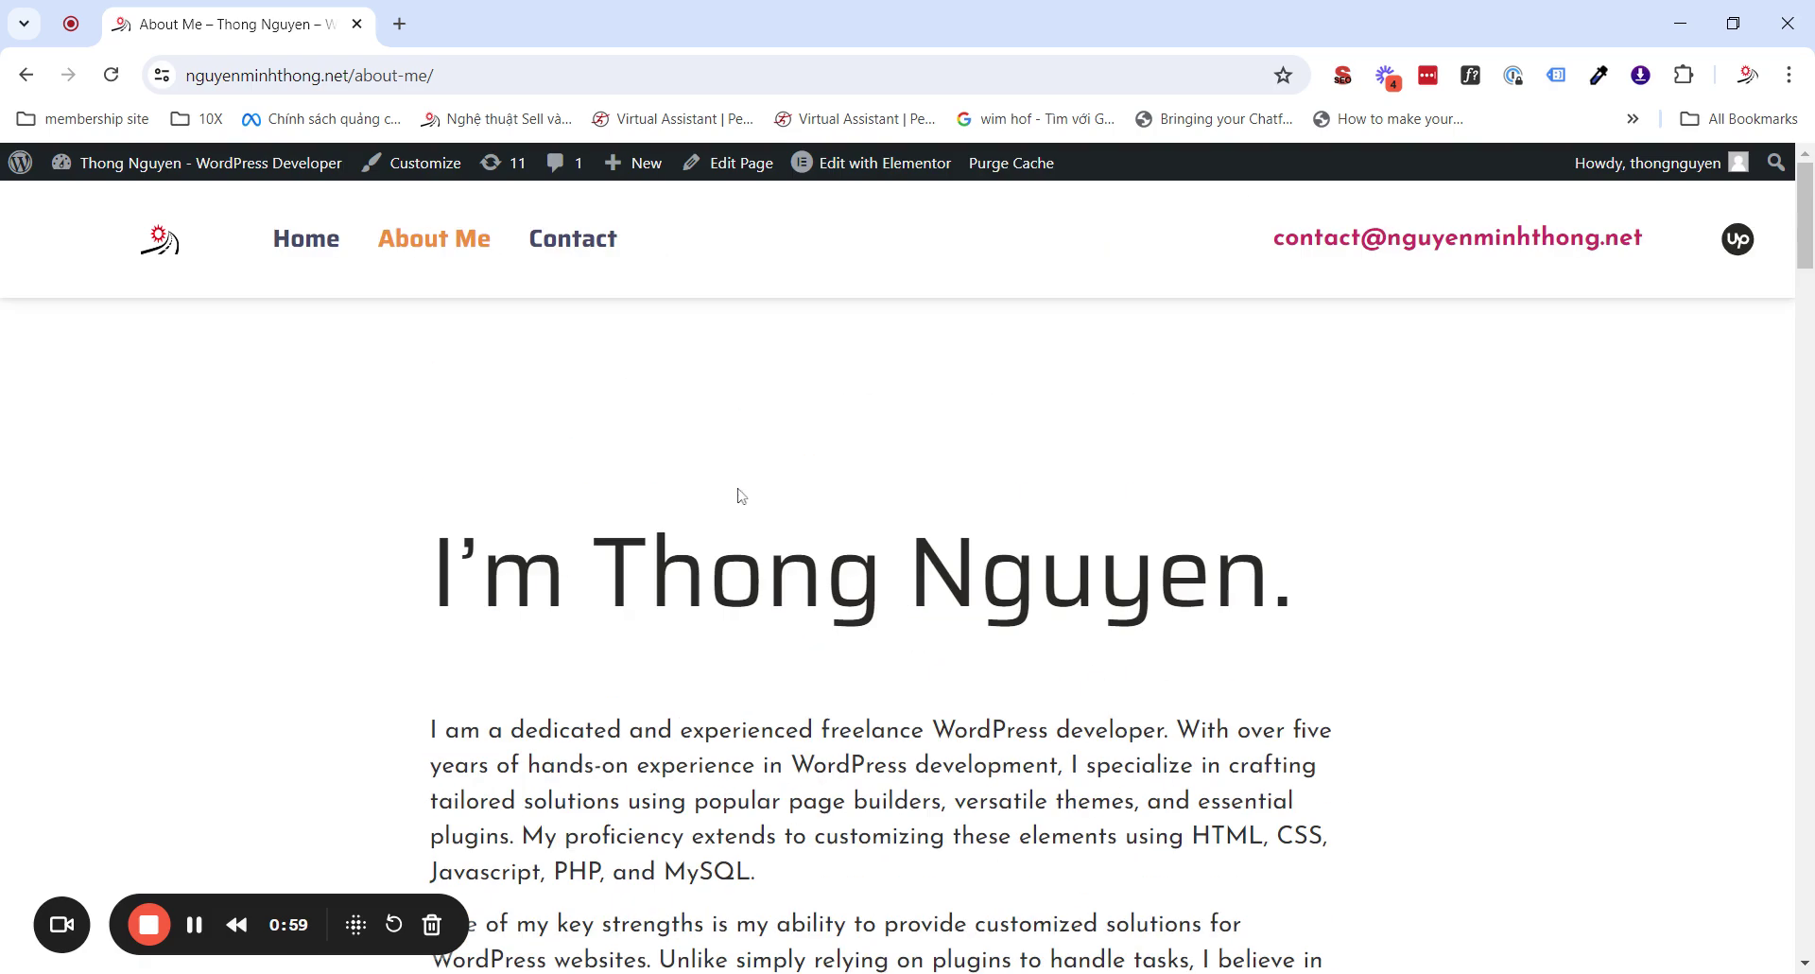
Go to the Contact page, jump to the contact form, and close the popup again.
{"action": "left_click", "coordinate": [575, 251]}
{"action": "scroll", "coordinate": [801, 478], "scroll_direction": "down", "scroll_amount": 3}
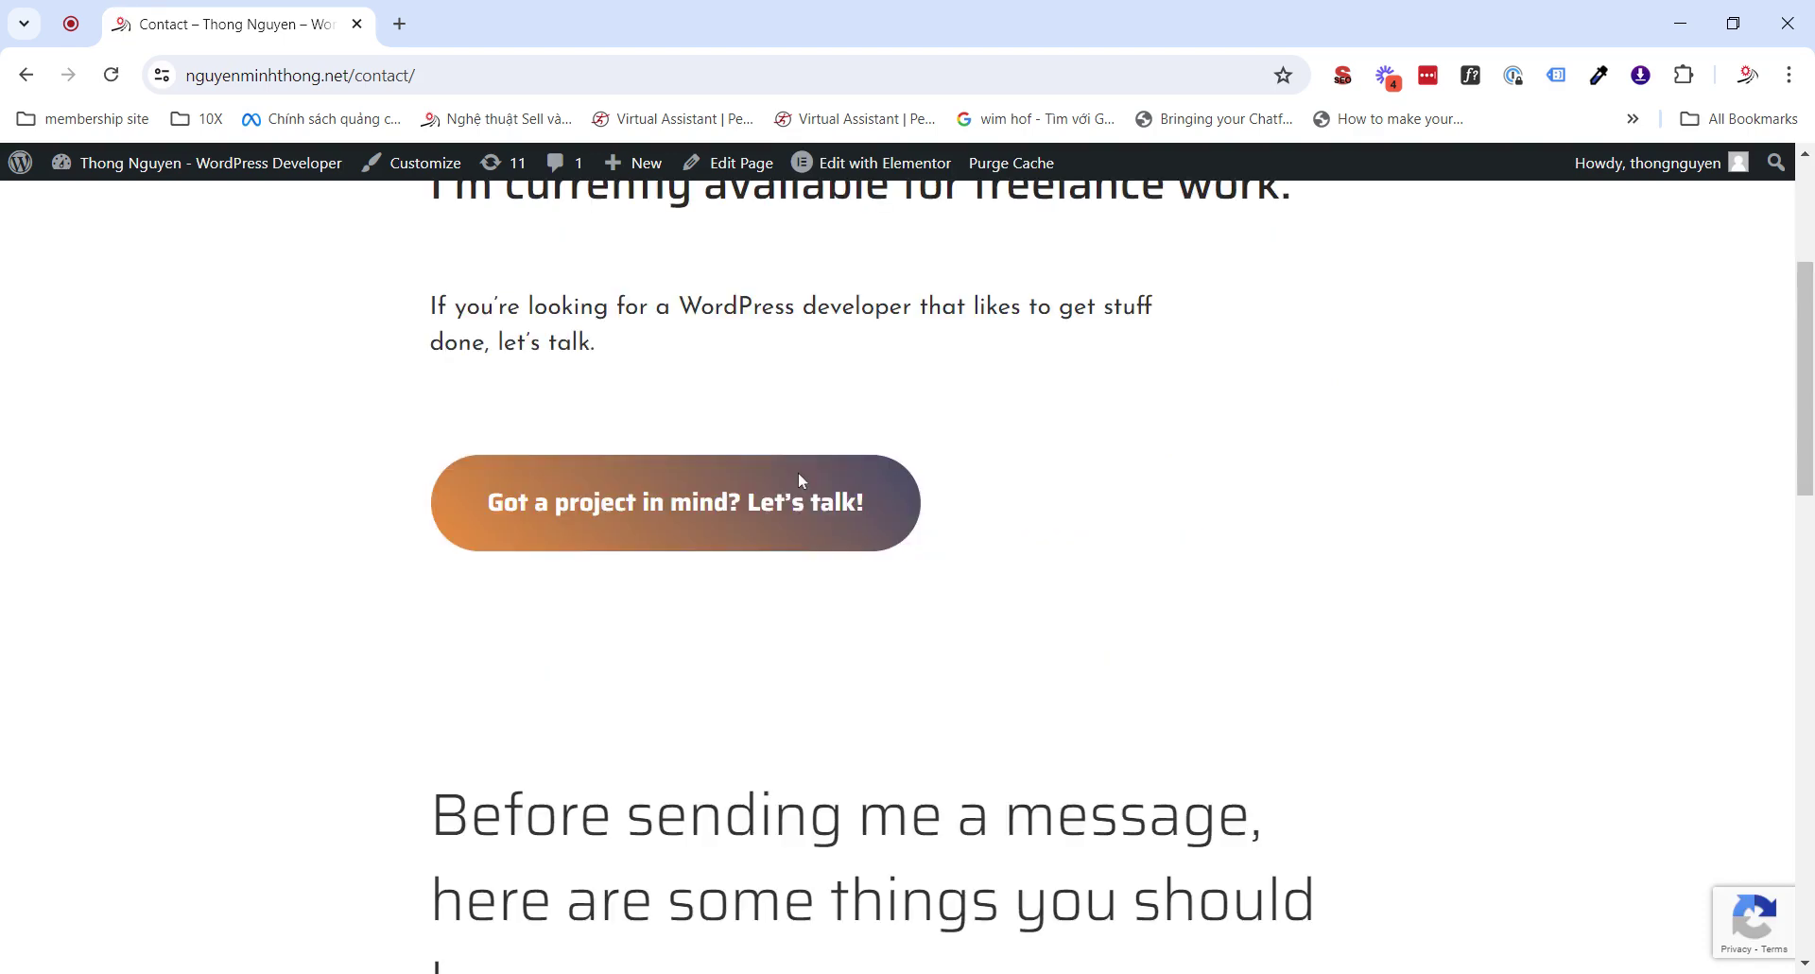
{"action": "left_click", "coordinate": [798, 480]}
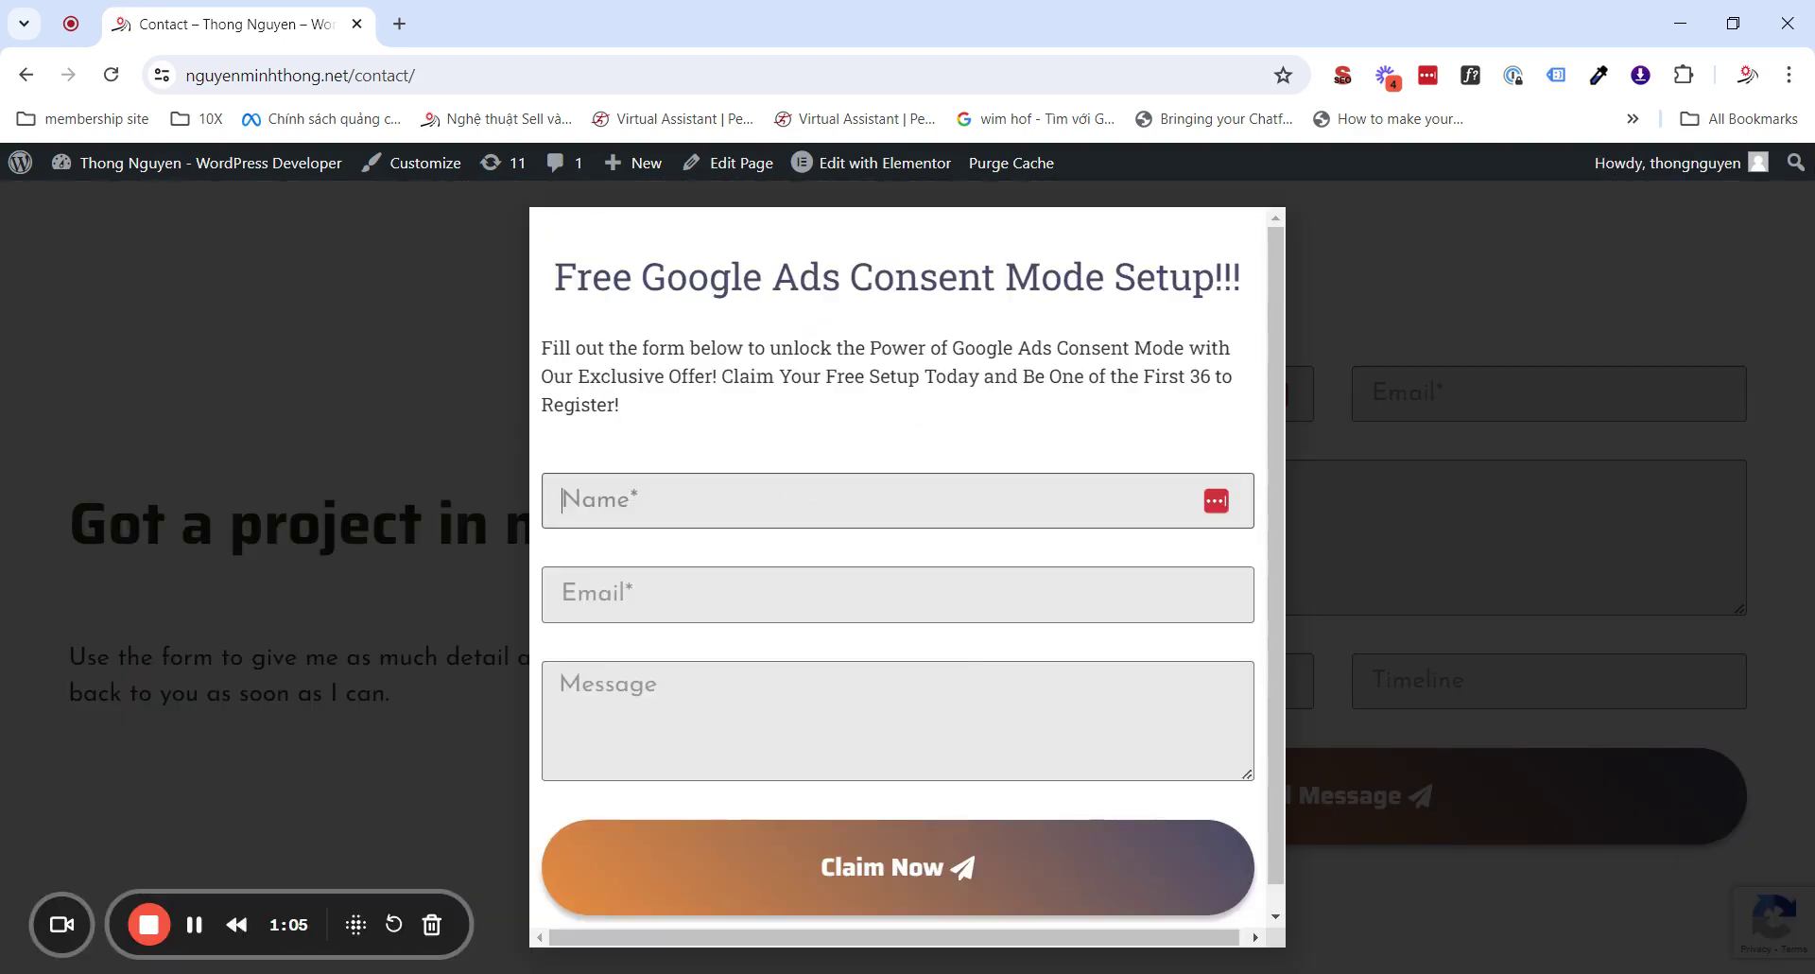
{"action": "left_click", "coordinate": [1254, 242]}
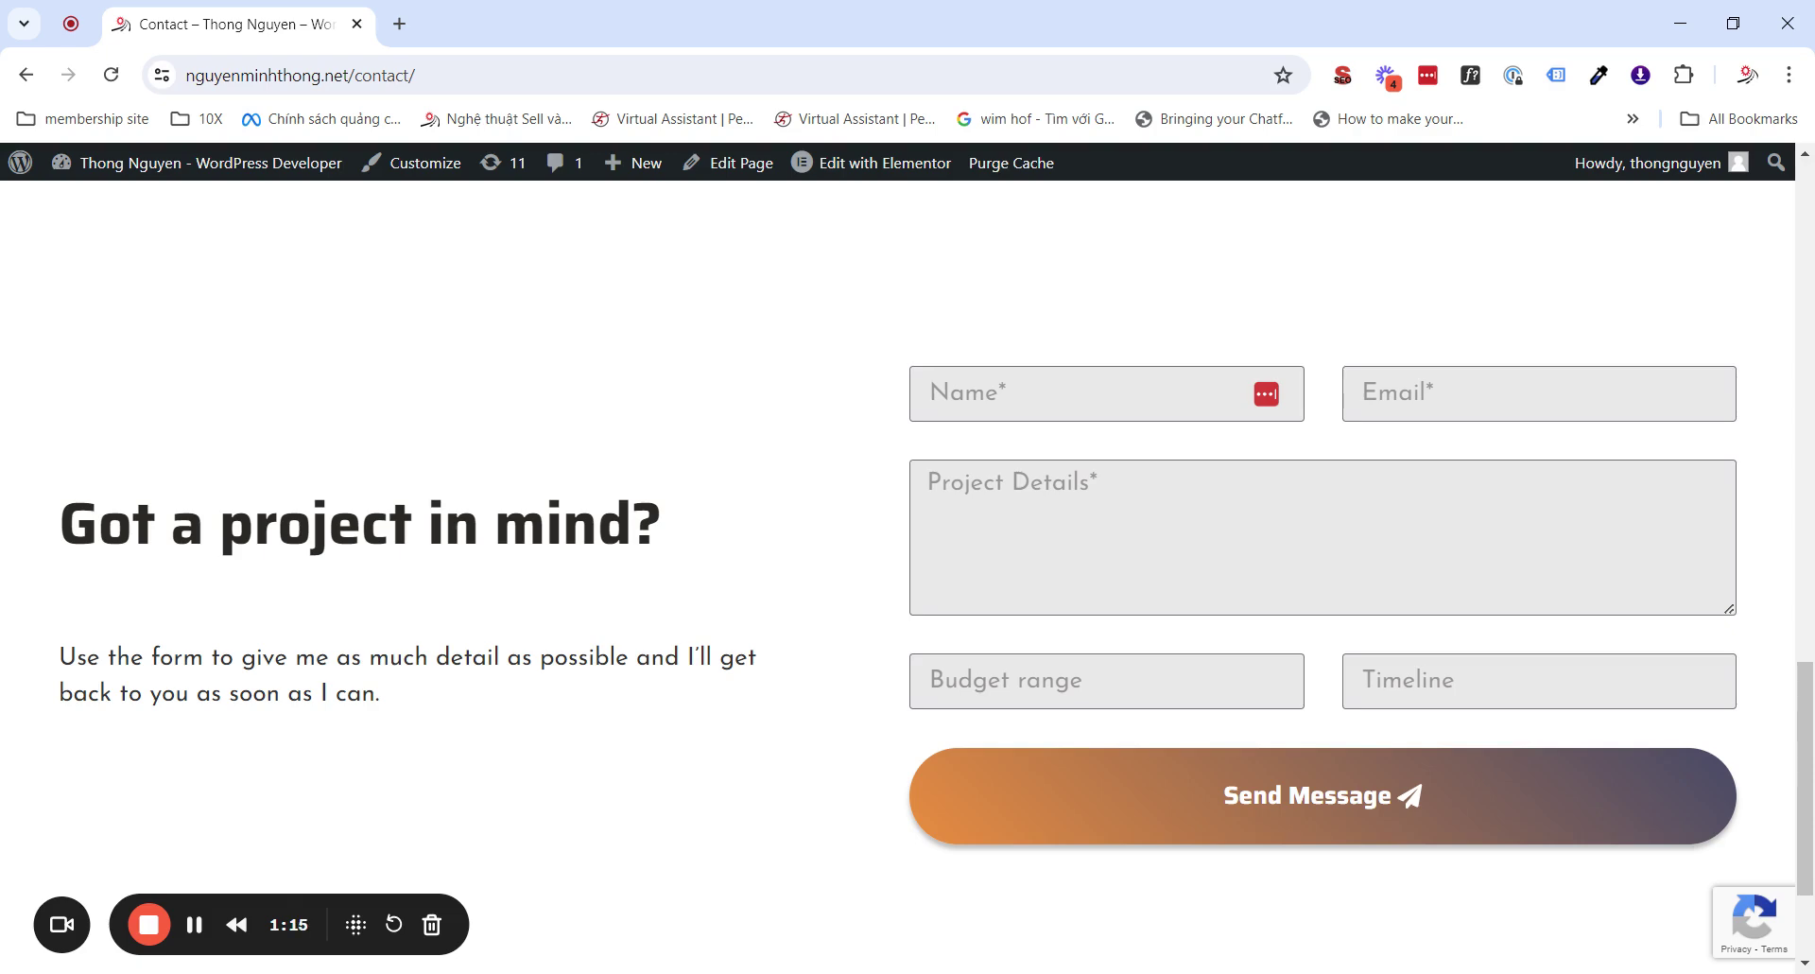
{"action": "scroll", "coordinate": [1169, 418], "scroll_direction": "up", "scroll_amount": 12}
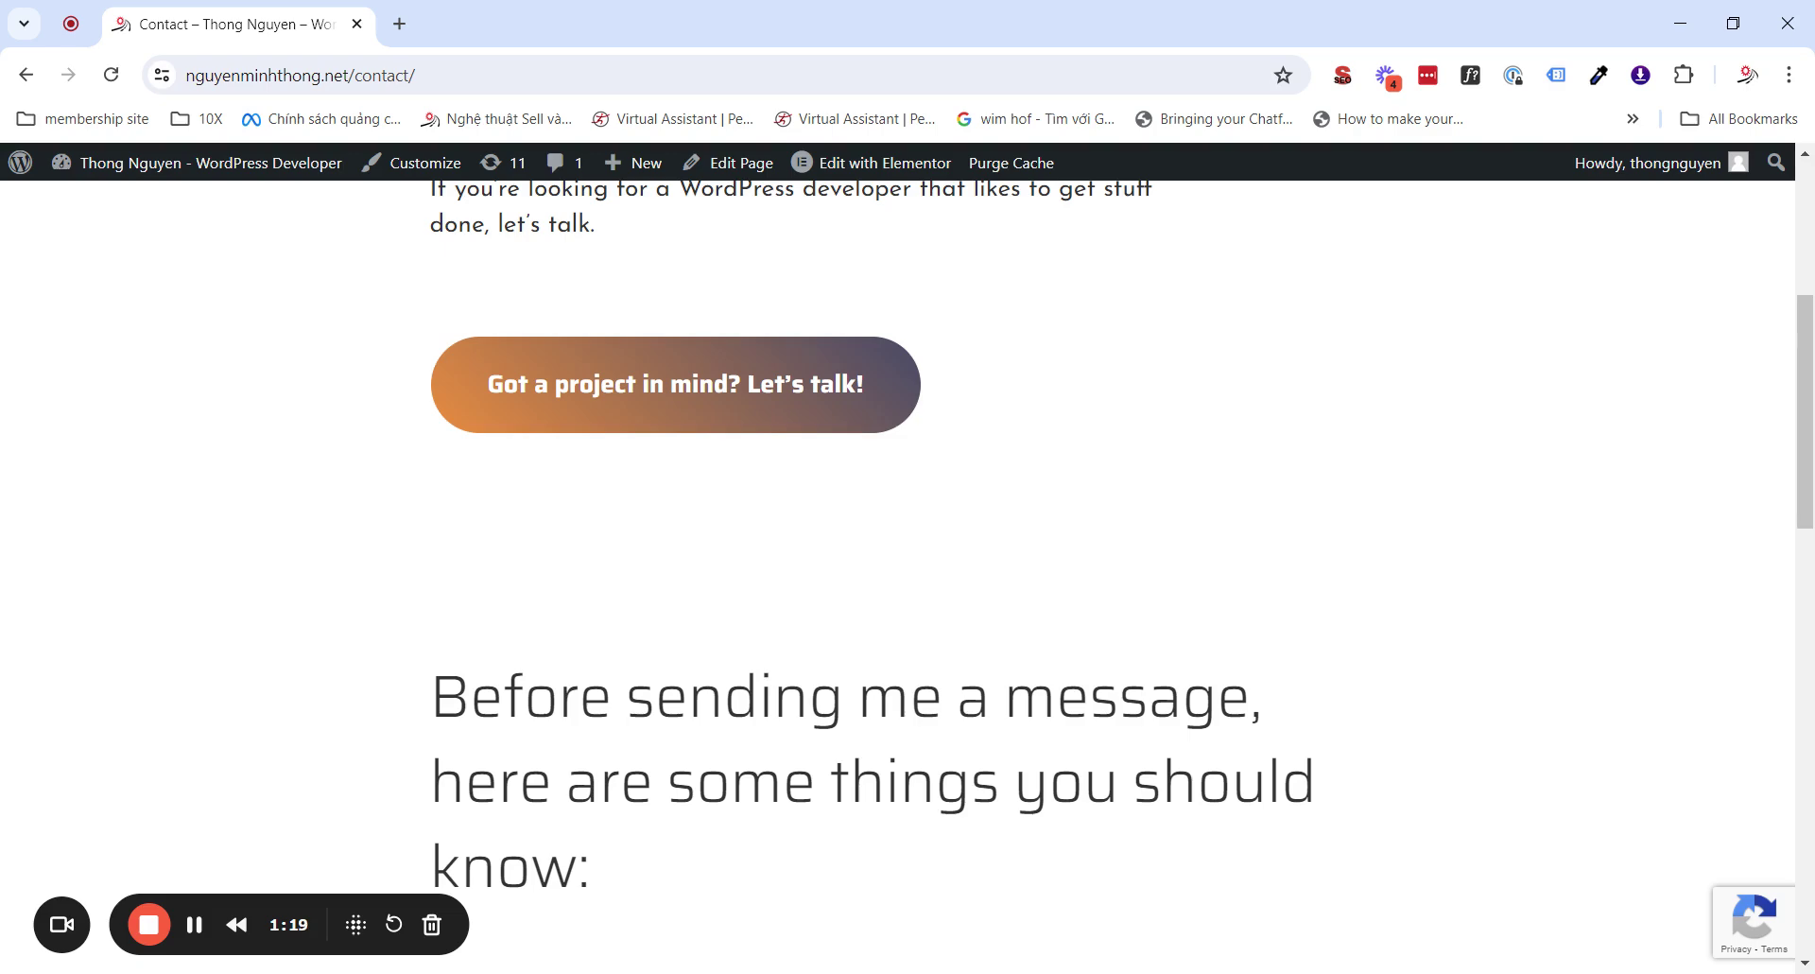
{"action": "scroll", "coordinate": [1170, 418], "scroll_direction": "up", "scroll_amount": 3}
{"action": "scroll", "coordinate": [1115, 449], "scroll_direction": "up", "scroll_amount": 1}
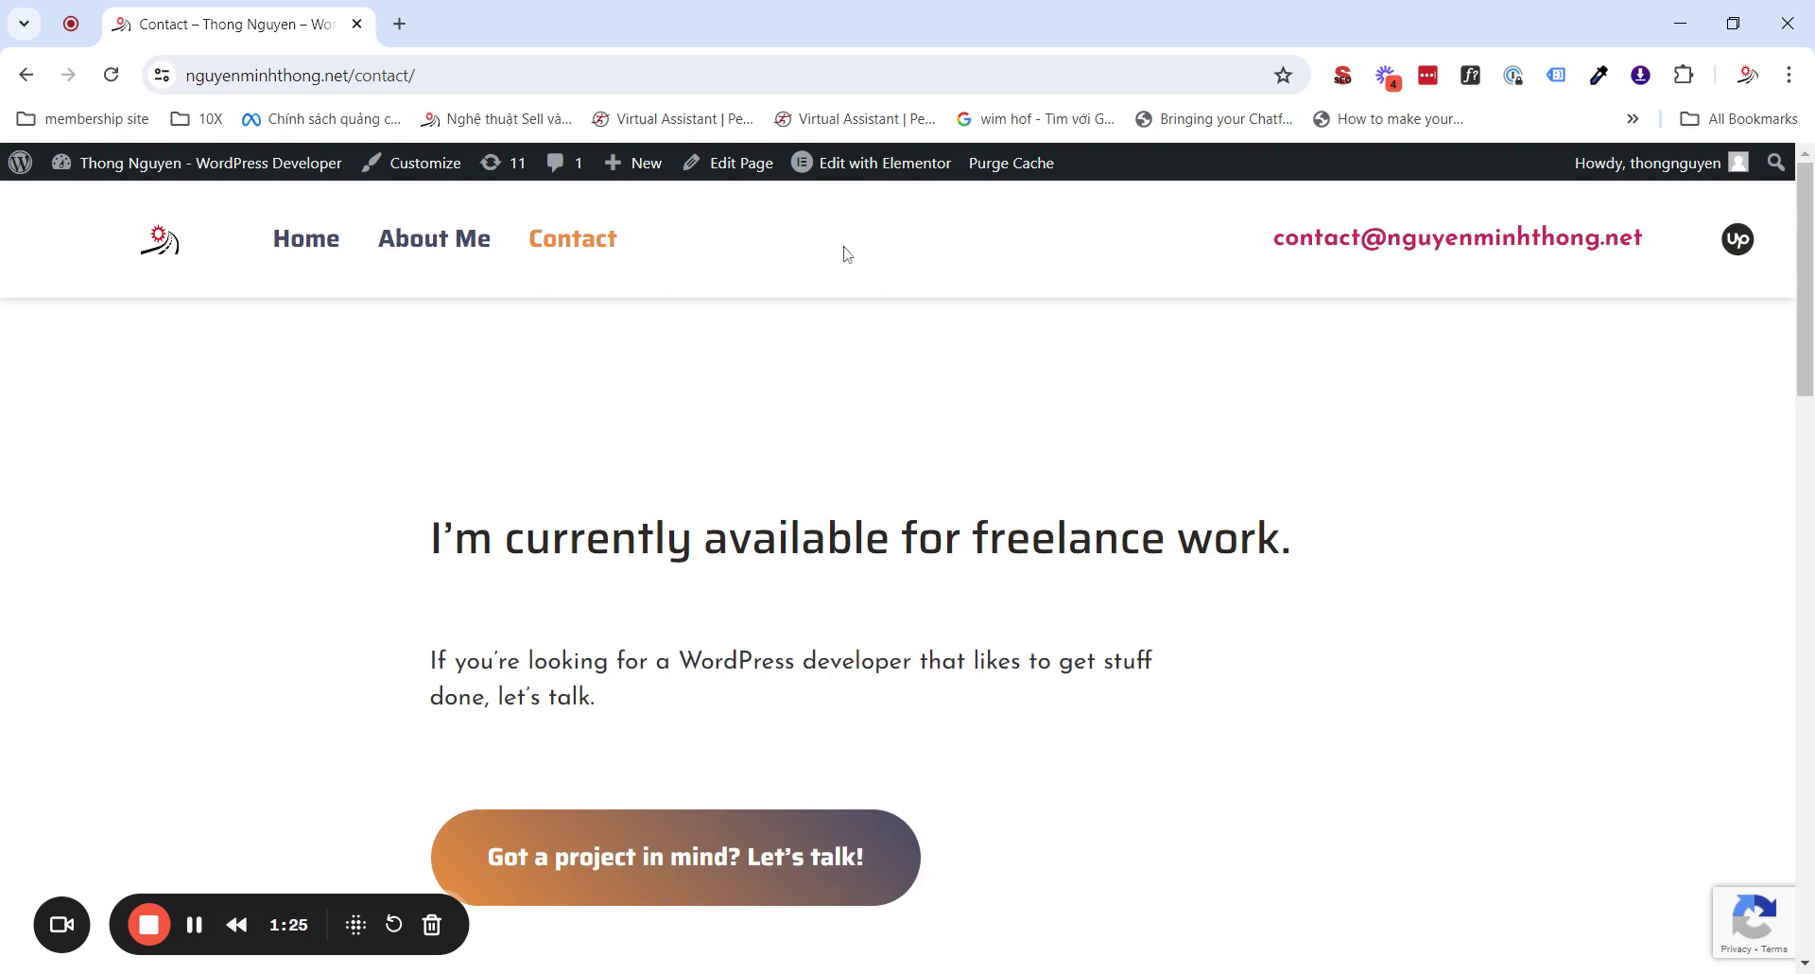
Open the Google Ads Consent Mode popup from the Edit with Elementor menu in Elementor.
{"action": "mouse_move", "coordinate": [811, 170]}
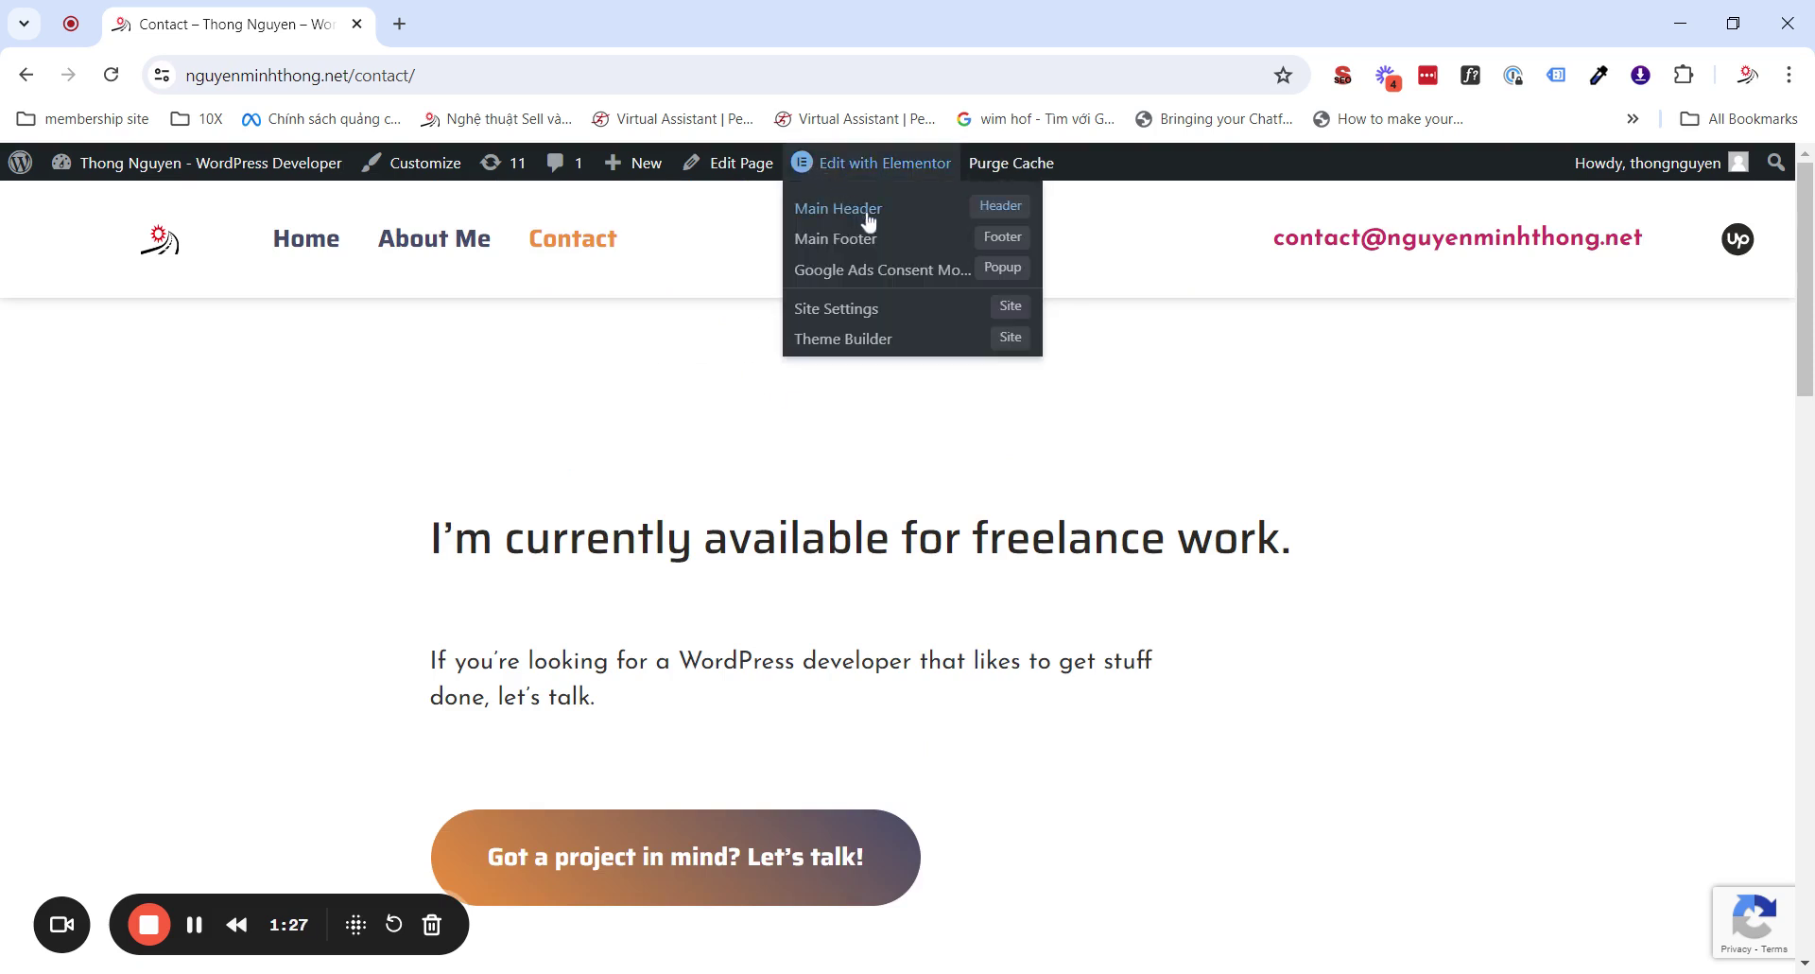
{"action": "left_click", "coordinate": [1000, 276]}
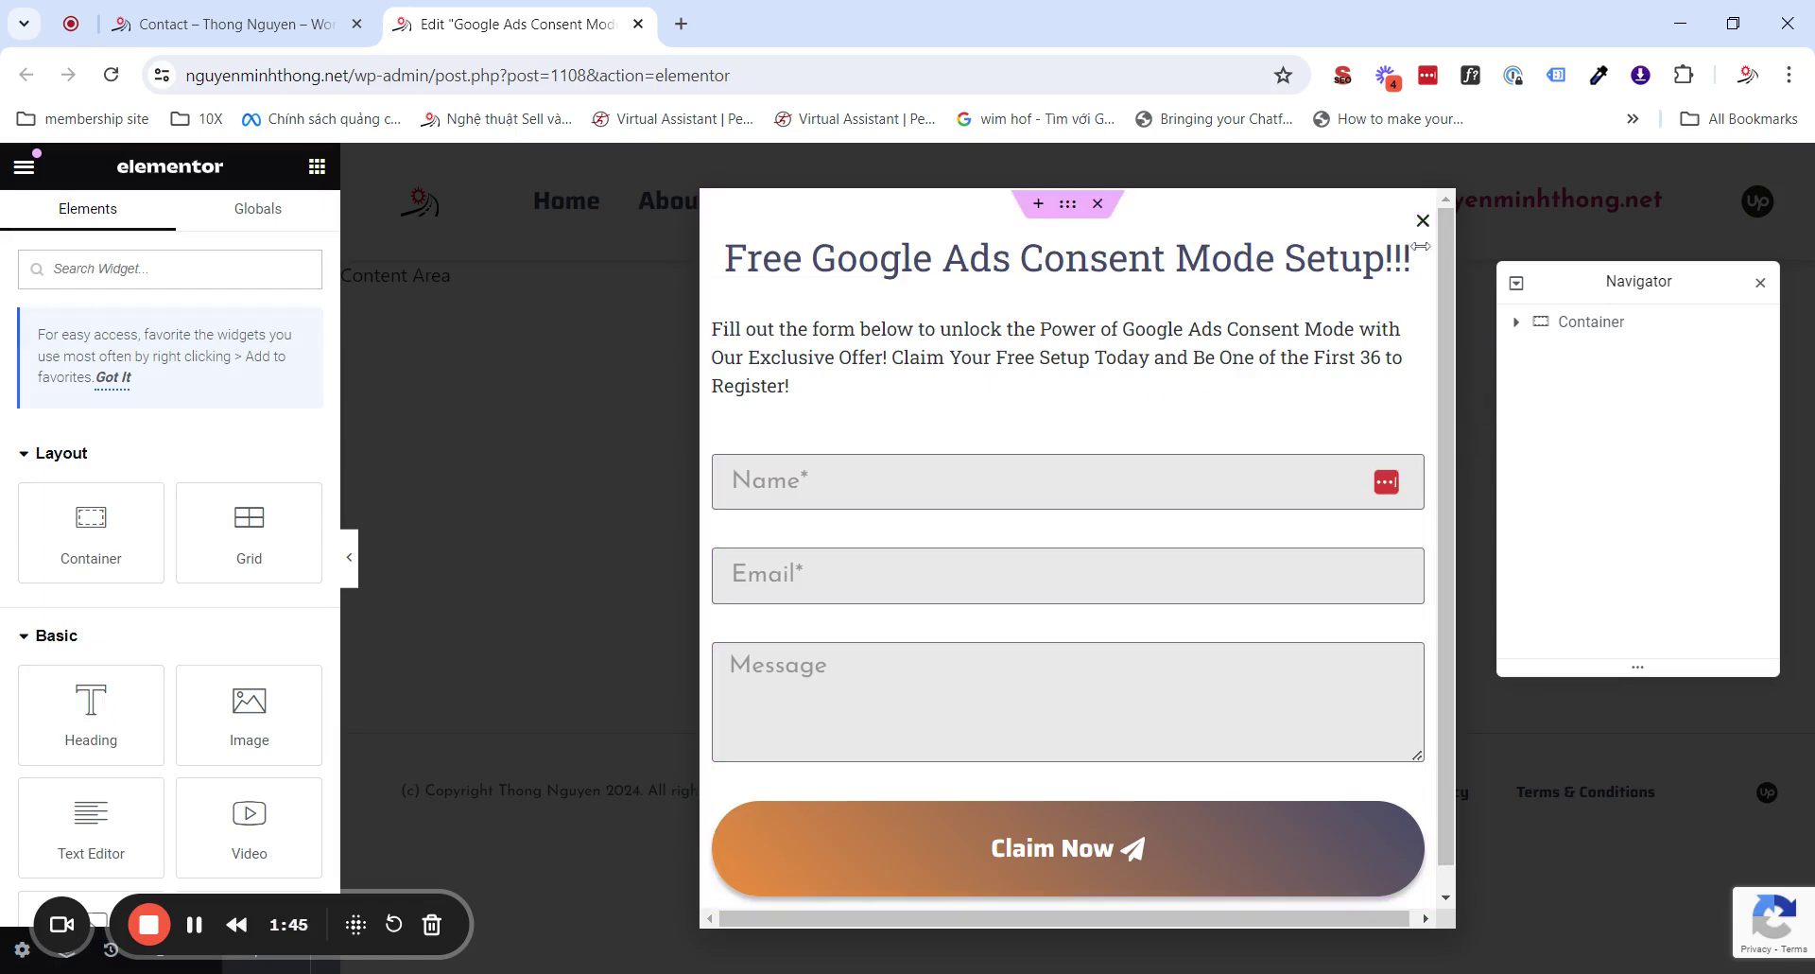
{"action": "left_click_drag", "start_coordinate": [254, 921], "coordinate": [253, 581]}
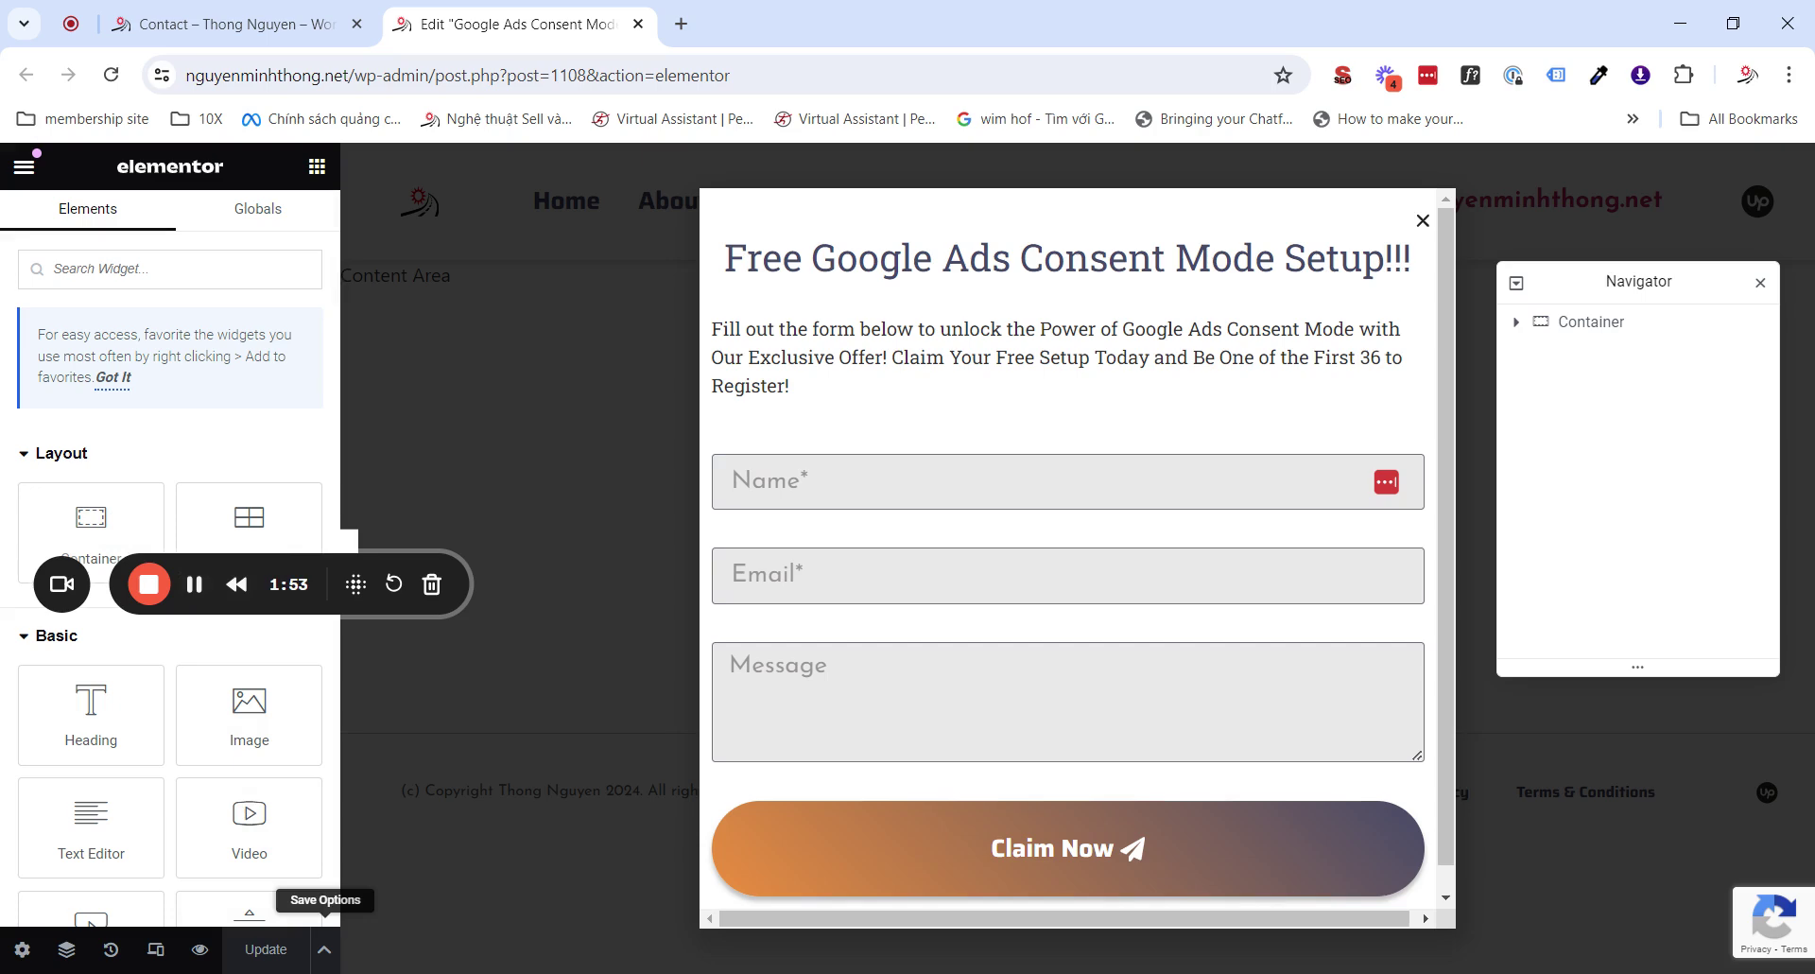
In Advanced Rules, enable 'When arriving from specific URL' with Hide for the URL '/'.
{"action": "left_click", "coordinate": [323, 949]}
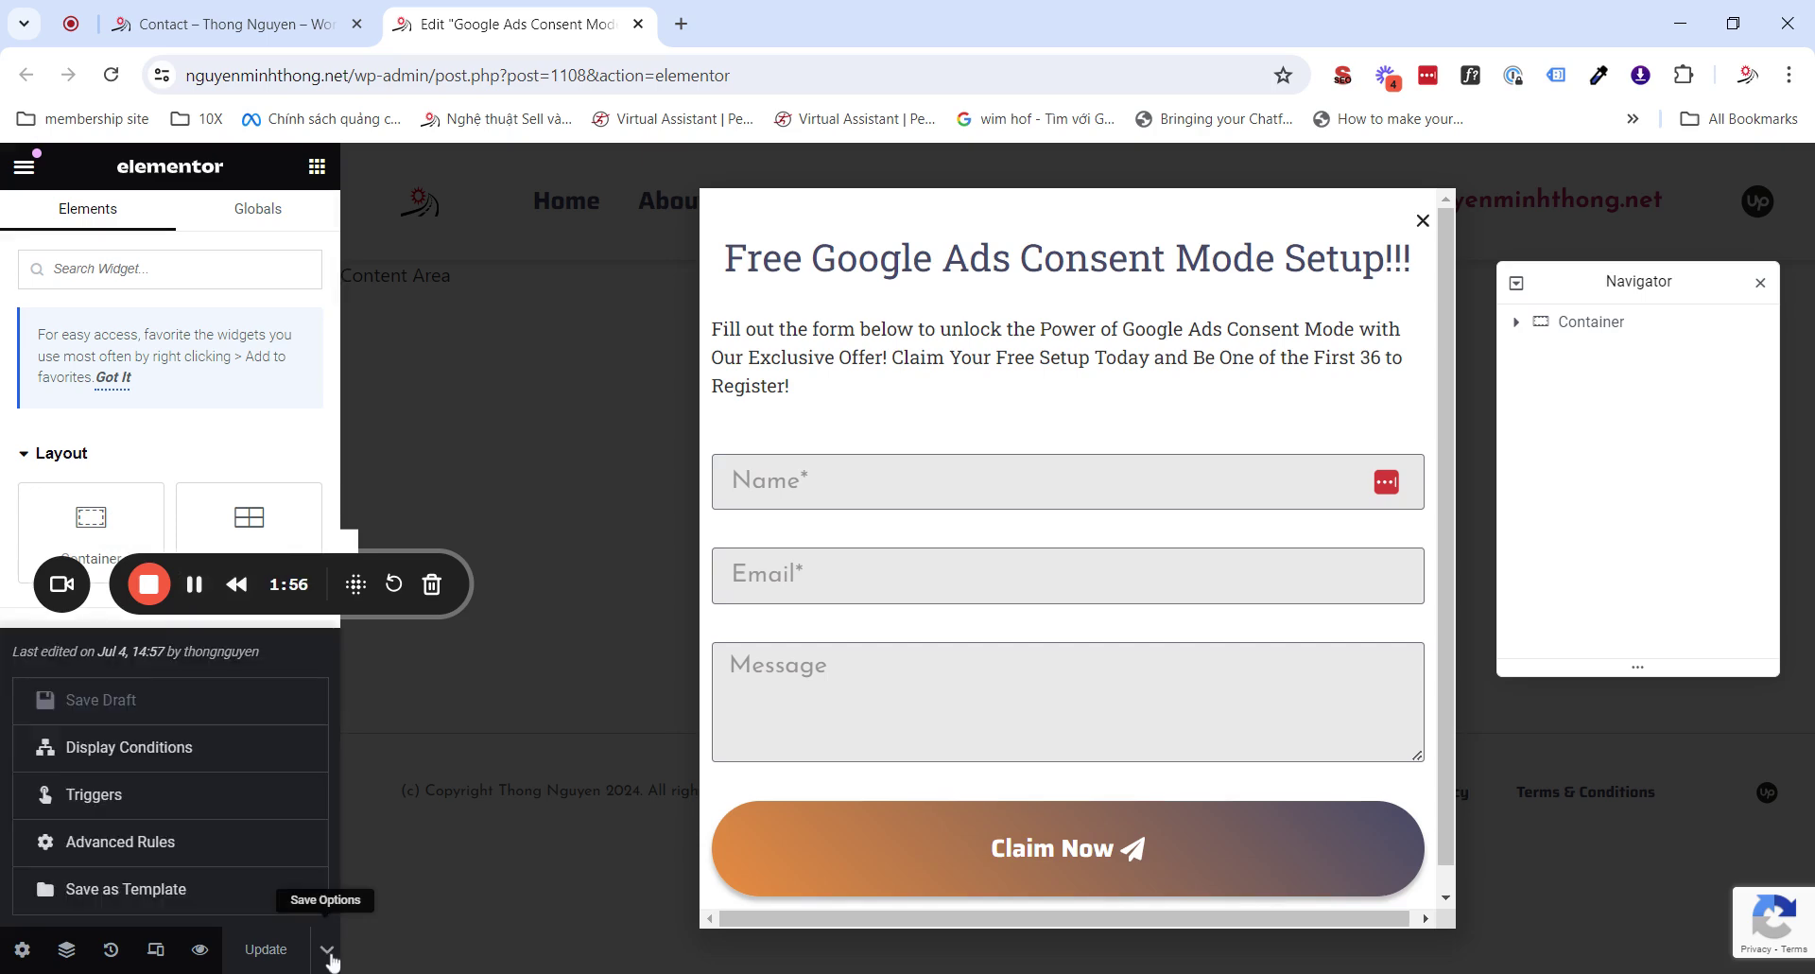
{"action": "left_click", "coordinate": [140, 855]}
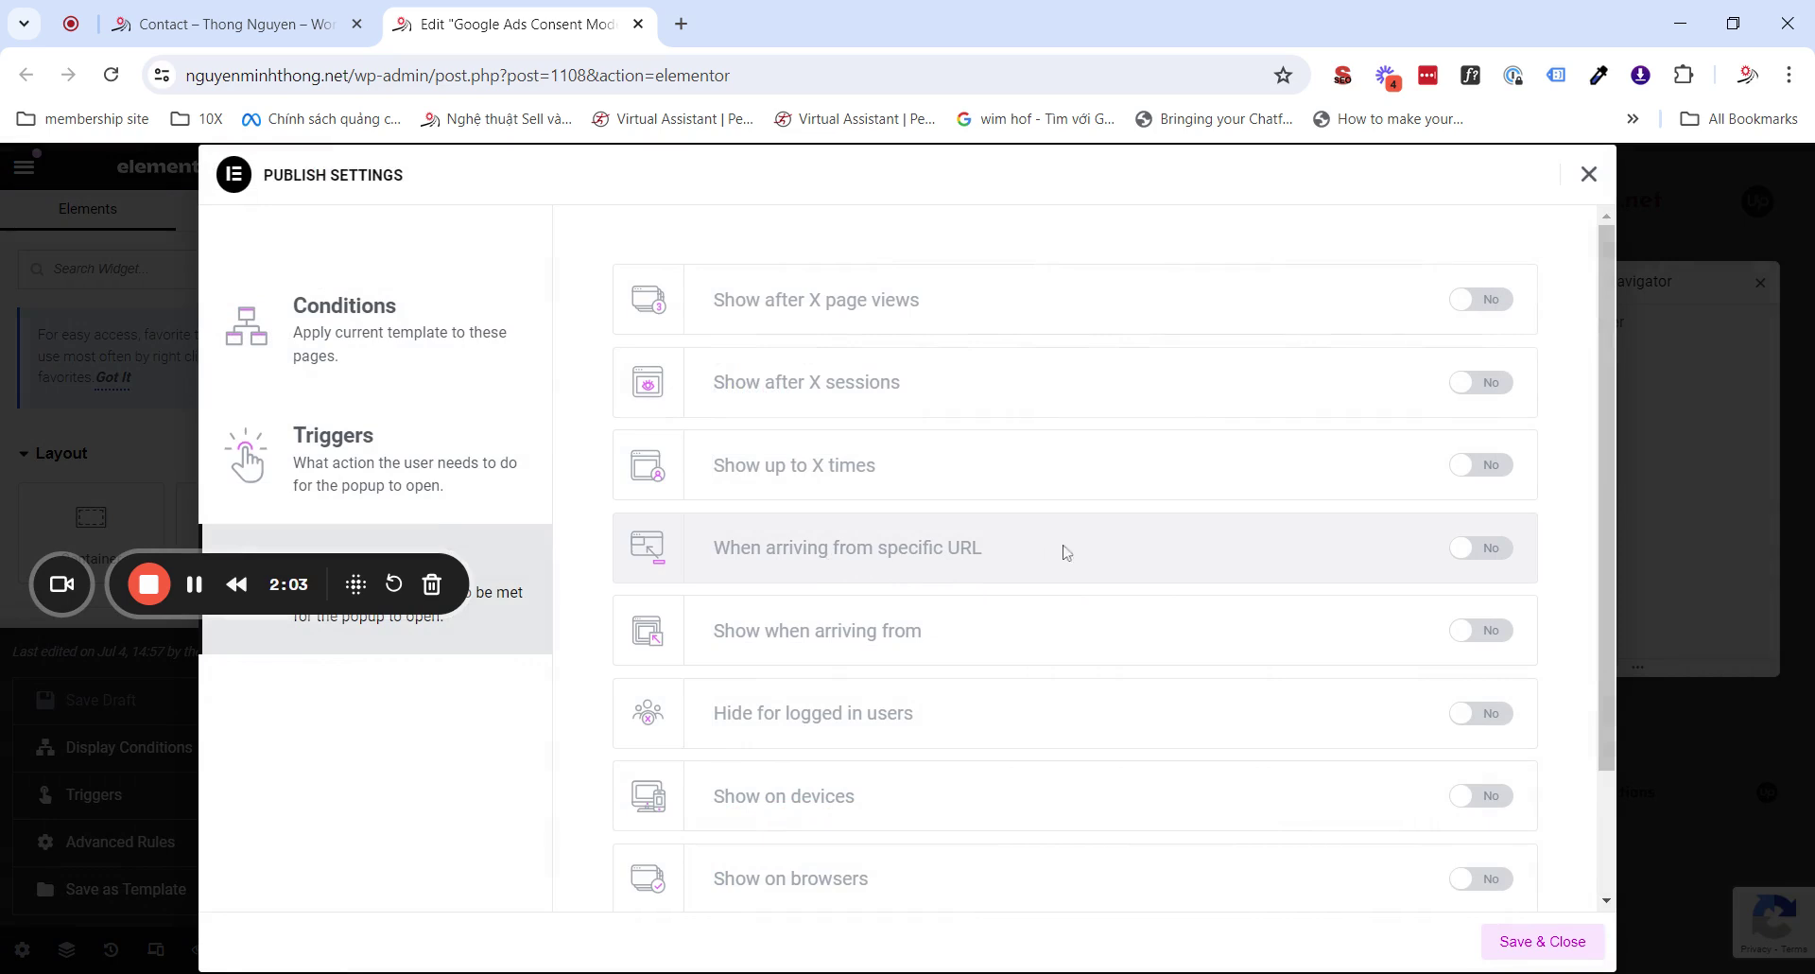
{"action": "left_click", "coordinate": [1490, 551]}
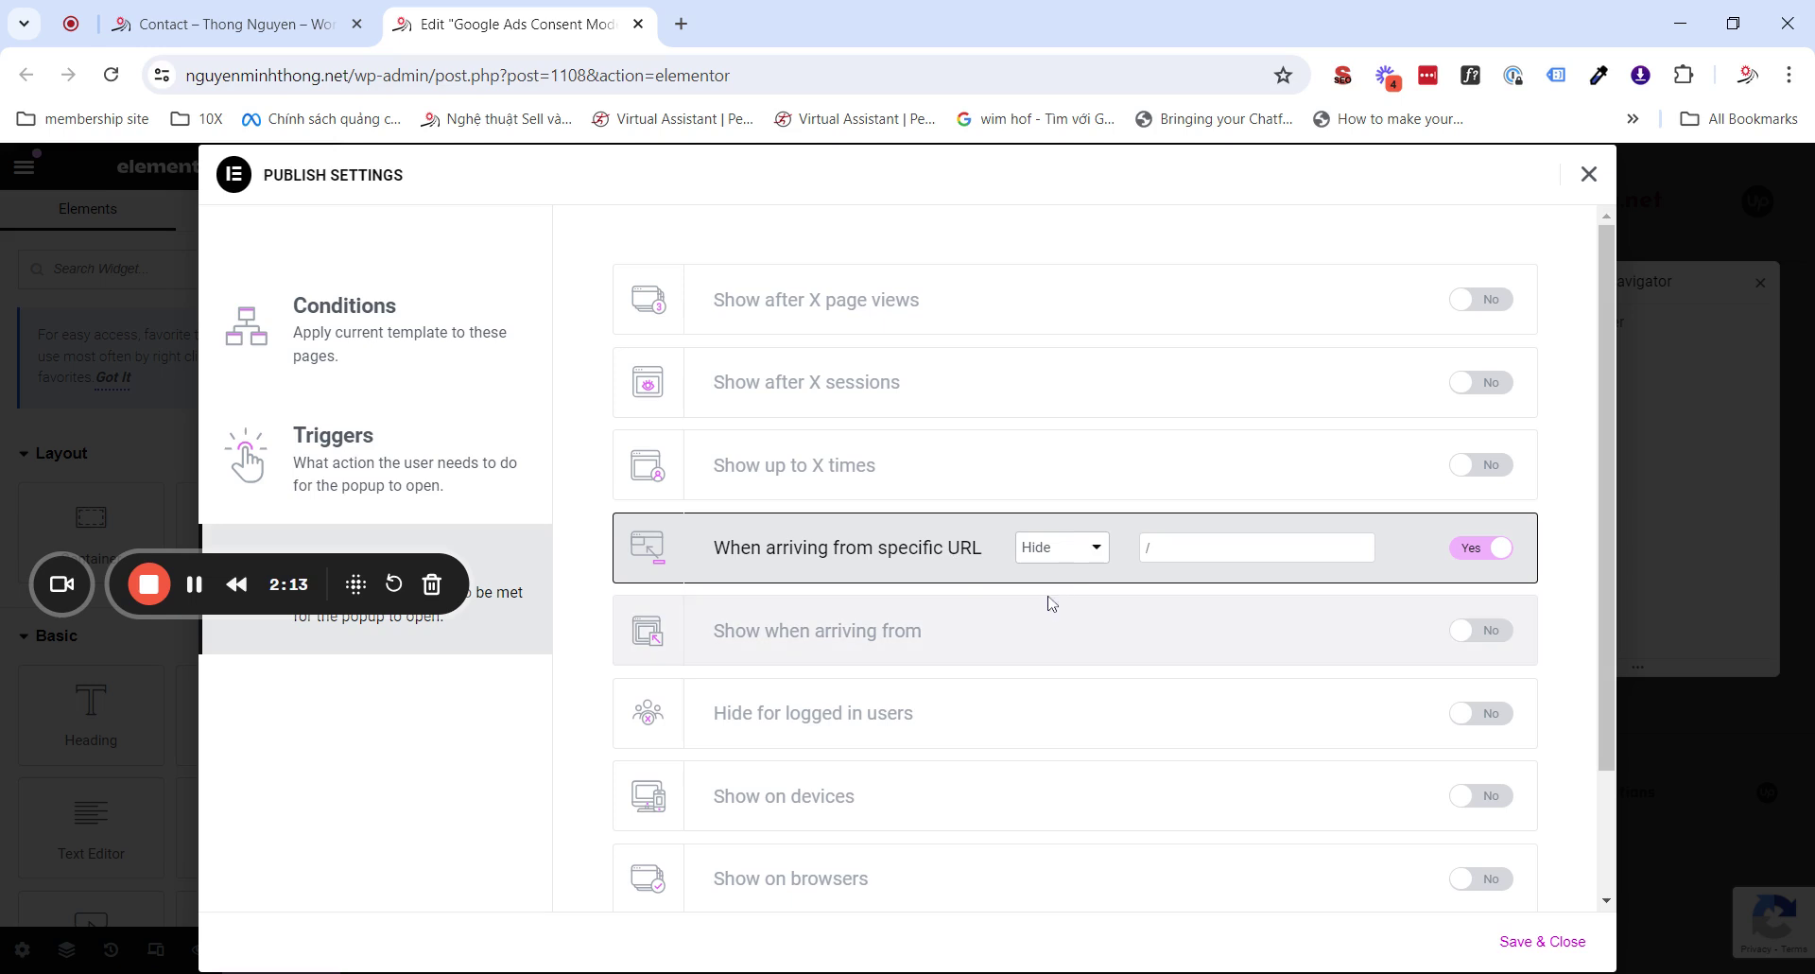
{"action": "left_click", "coordinate": [1150, 547]}
{"action": "scroll", "coordinate": [1418, 756], "scroll_direction": "down", "scroll_amount": 2}
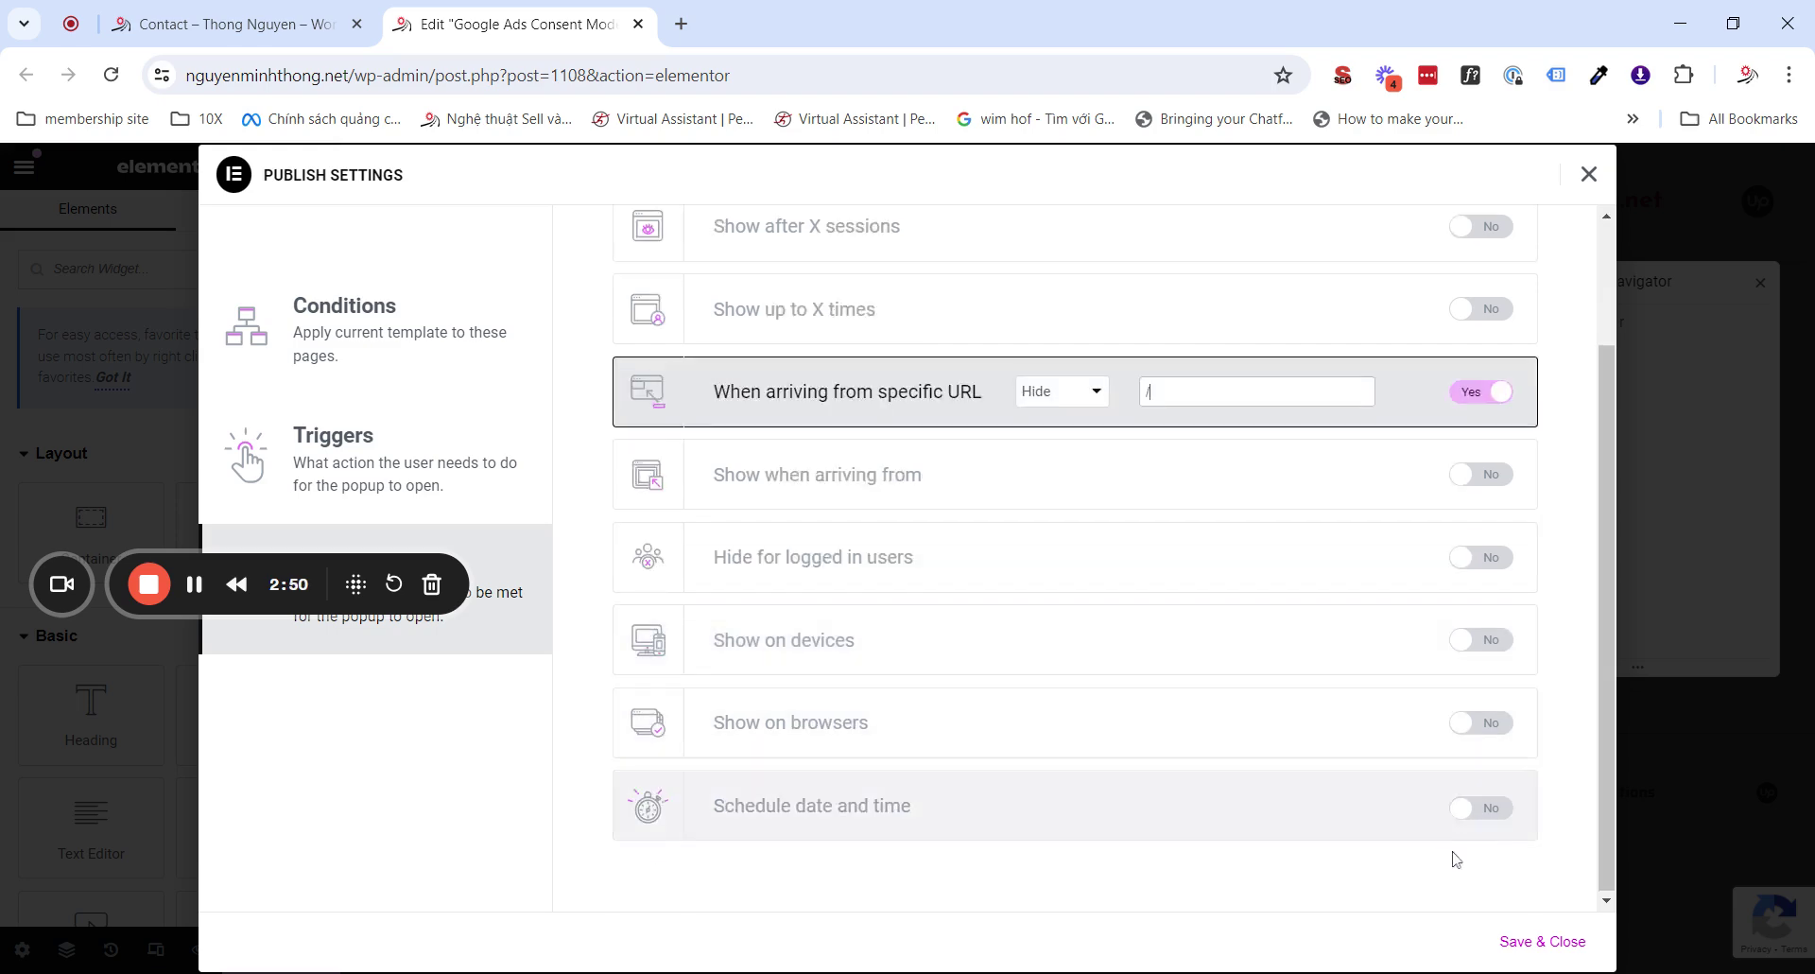
Save the popup's publish settings and return to the site's Contact page tab.
{"action": "left_click", "coordinate": [1541, 943]}
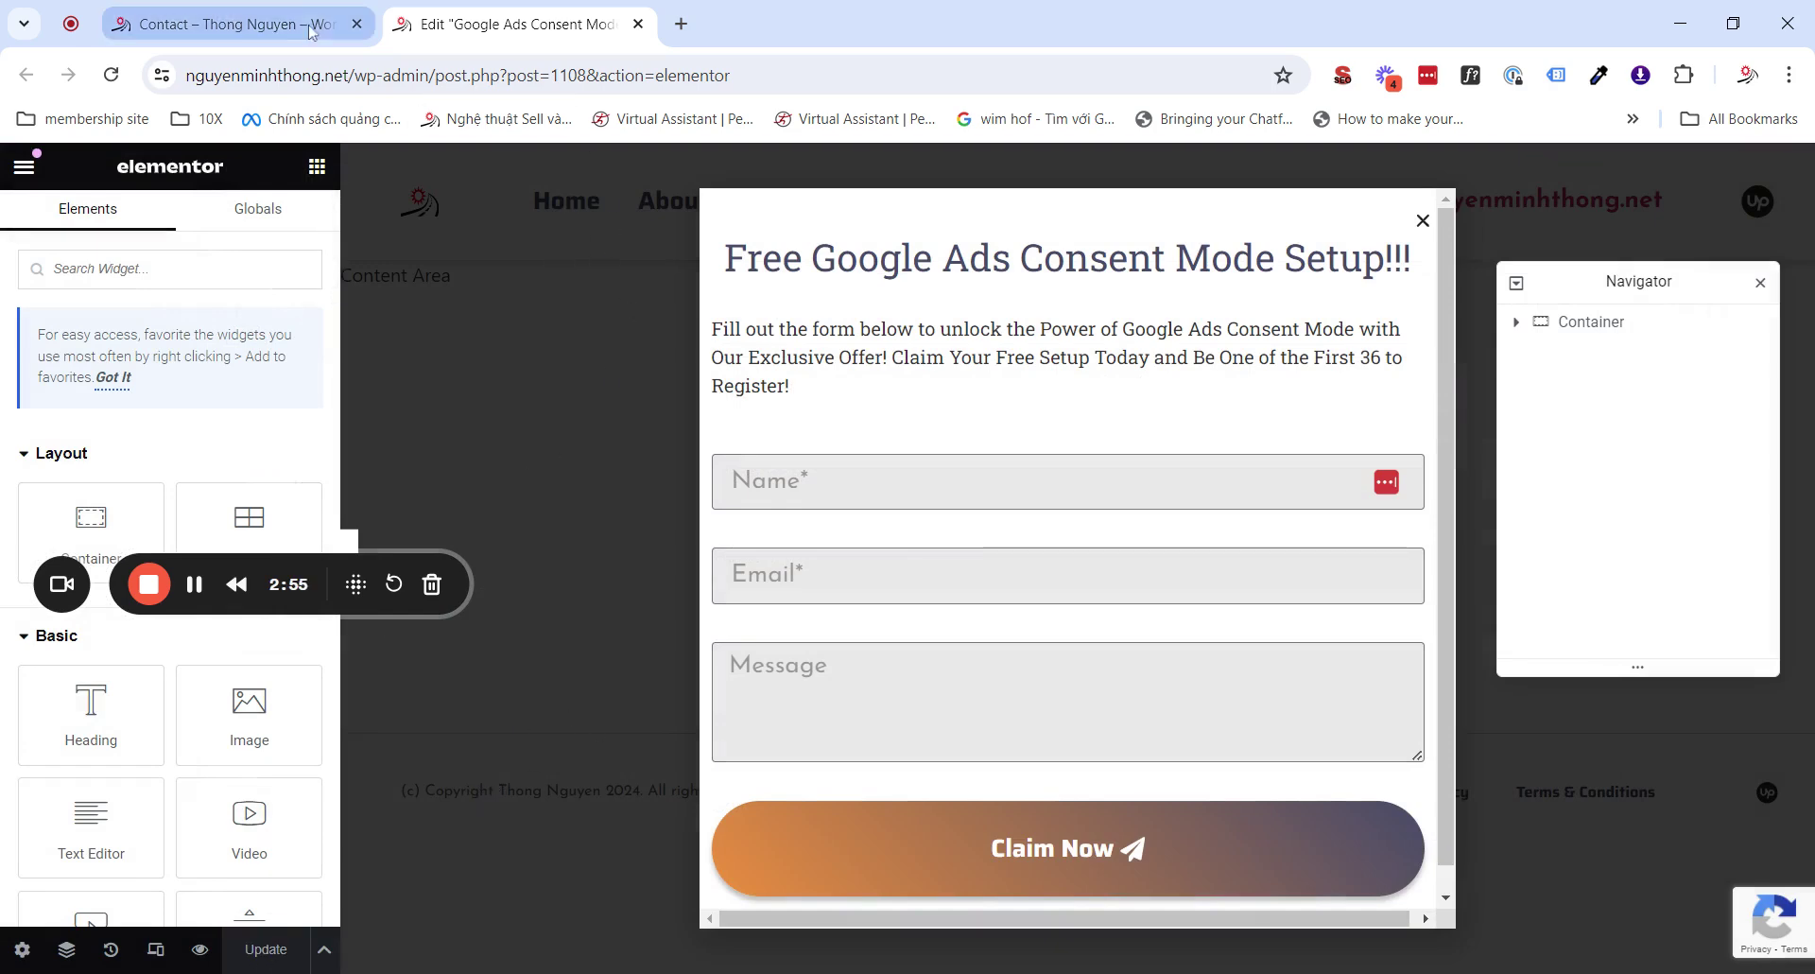
{"action": "left_click", "coordinate": [227, 24]}
{"action": "scroll", "coordinate": [785, 453], "scroll_direction": "down", "scroll_amount": 3}
{"action": "scroll", "coordinate": [762, 463], "scroll_direction": "up", "scroll_amount": 3}
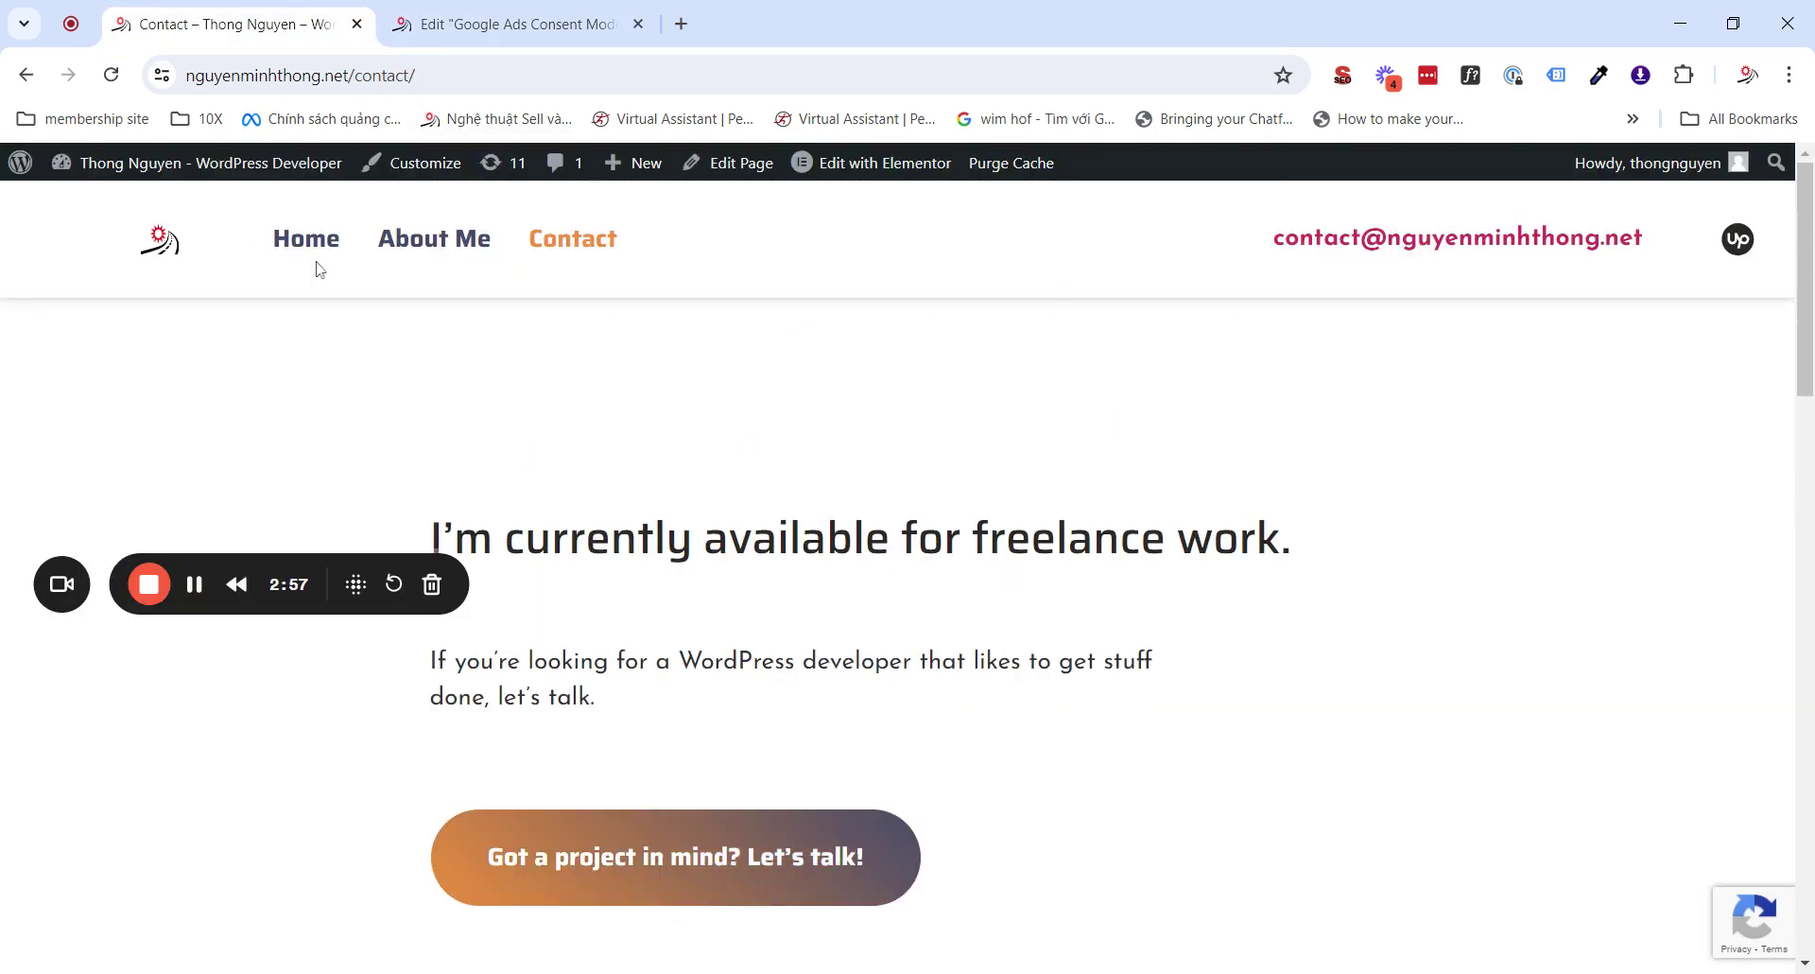
Browse the Home and About Me pages, confirming no consent popup appears.
{"action": "left_click", "coordinate": [288, 242]}
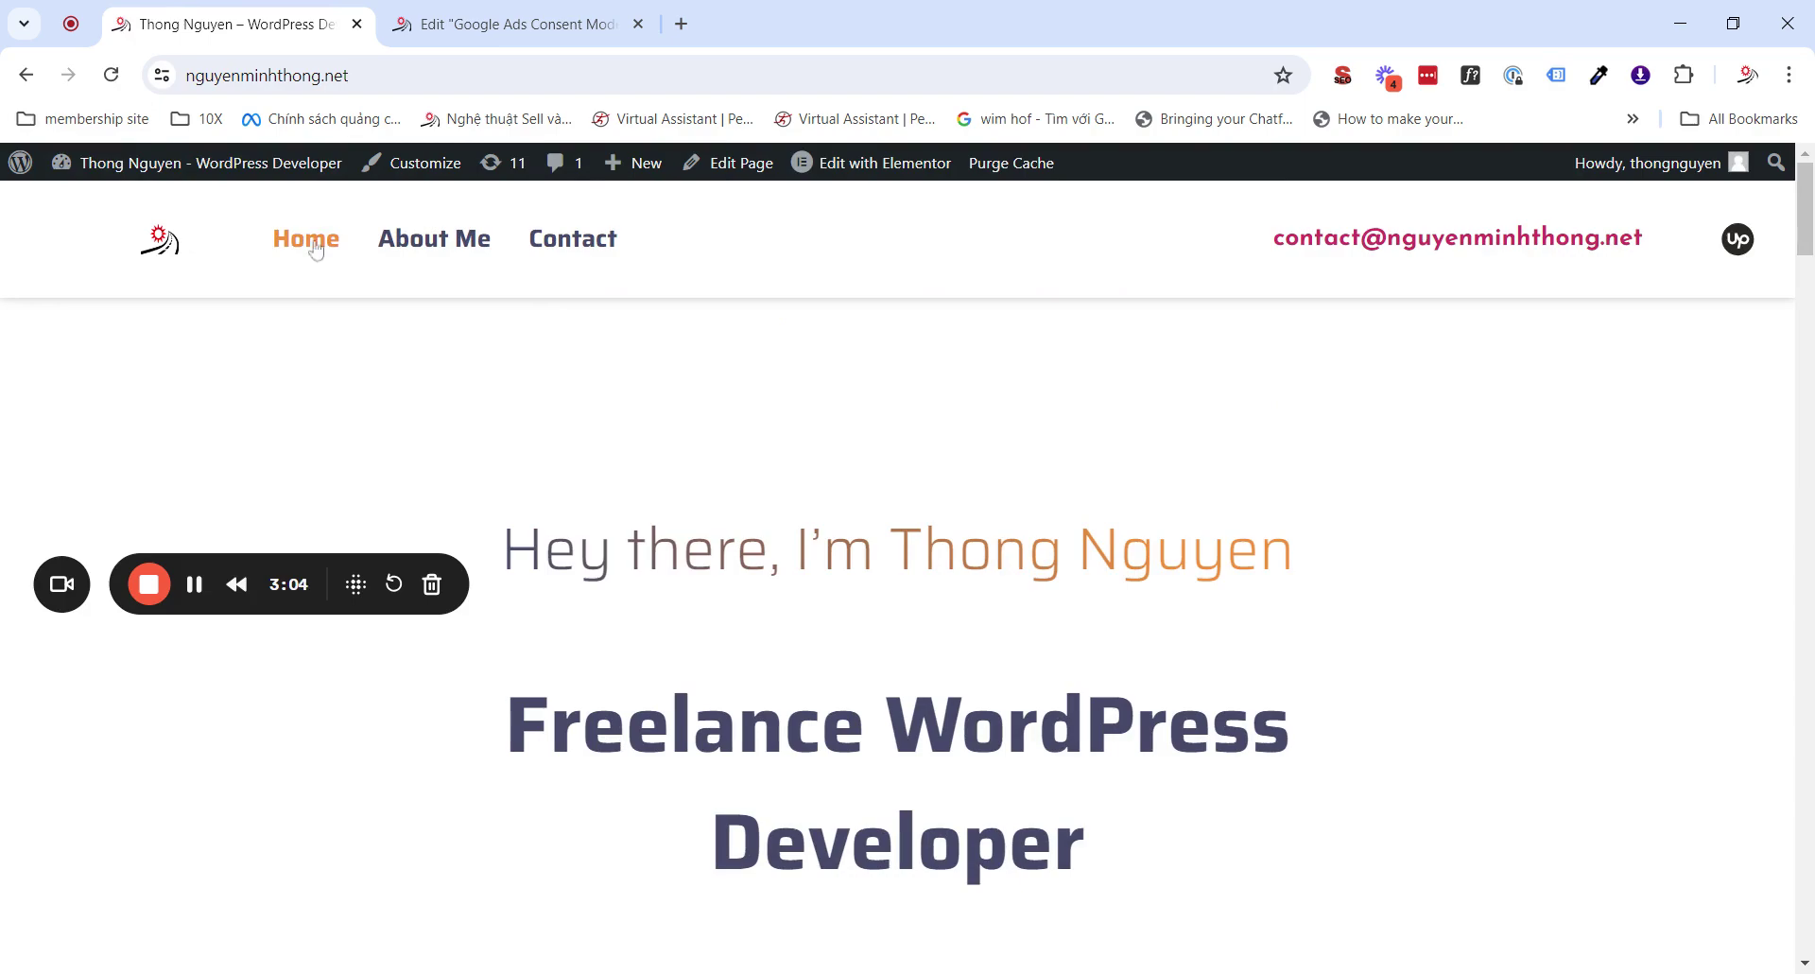
{"action": "scroll", "coordinate": [438, 340], "scroll_direction": "down", "scroll_amount": 5}
{"action": "scroll", "coordinate": [444, 366], "scroll_direction": "down", "scroll_amount": 15}
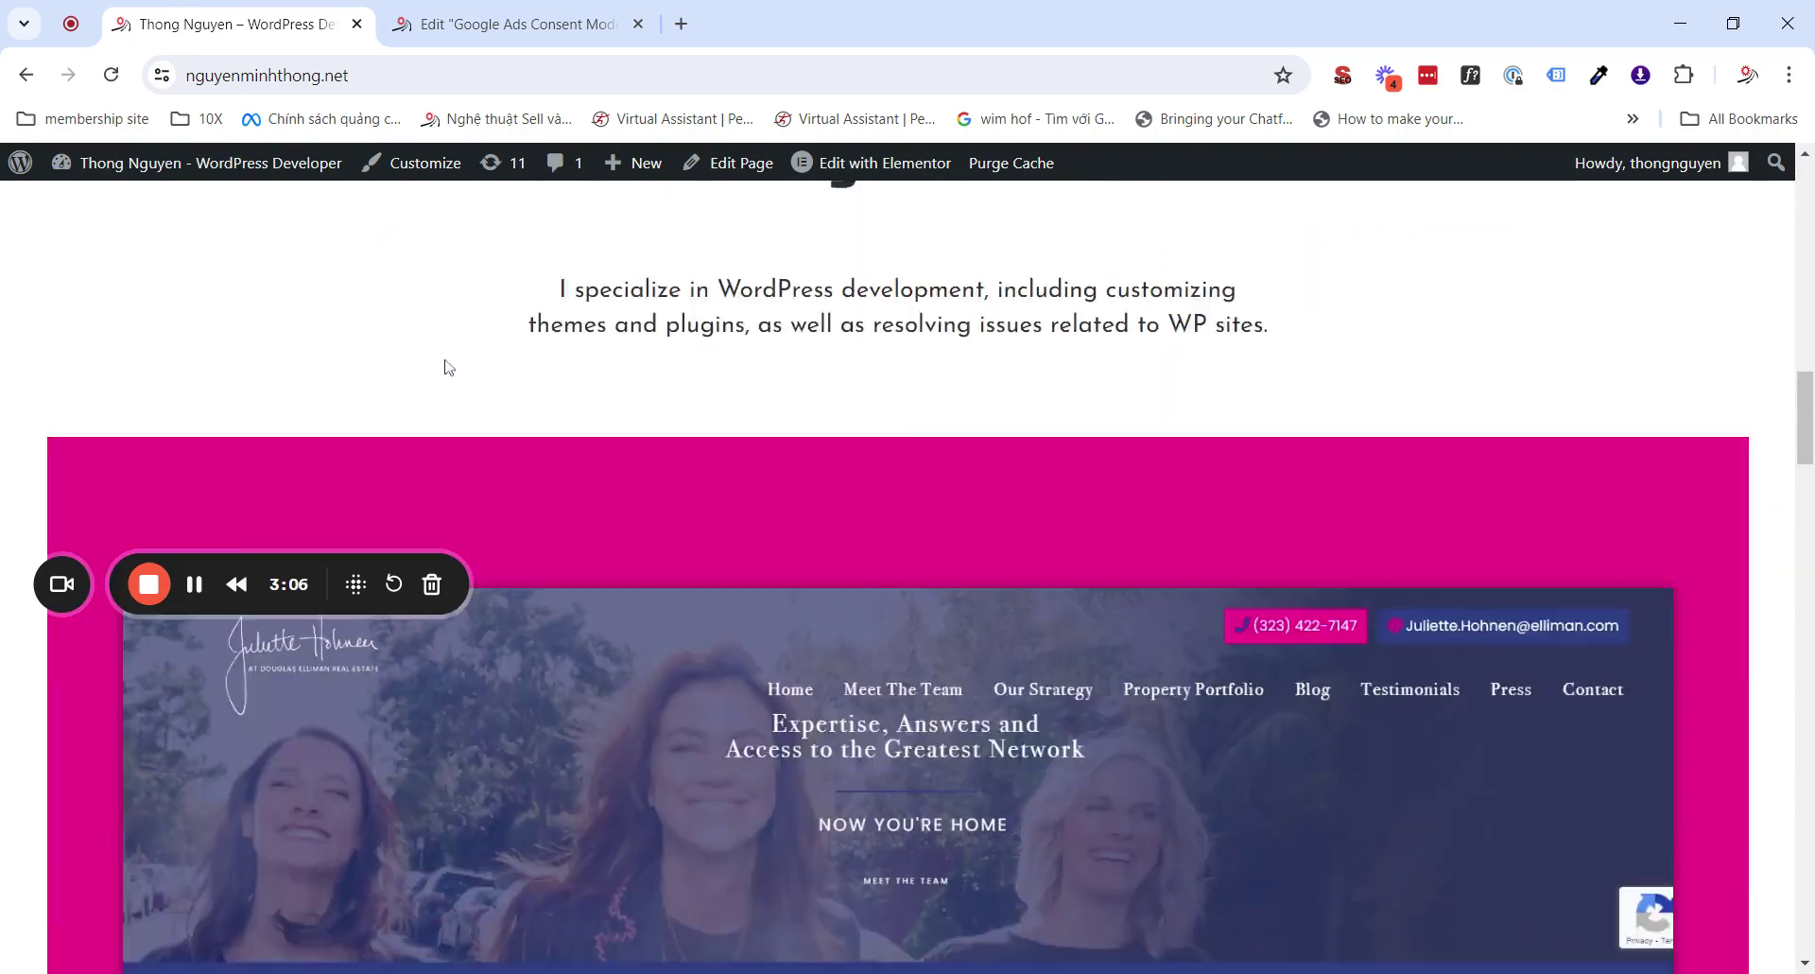
{"action": "scroll", "coordinate": [443, 383], "scroll_direction": "up", "scroll_amount": 20}
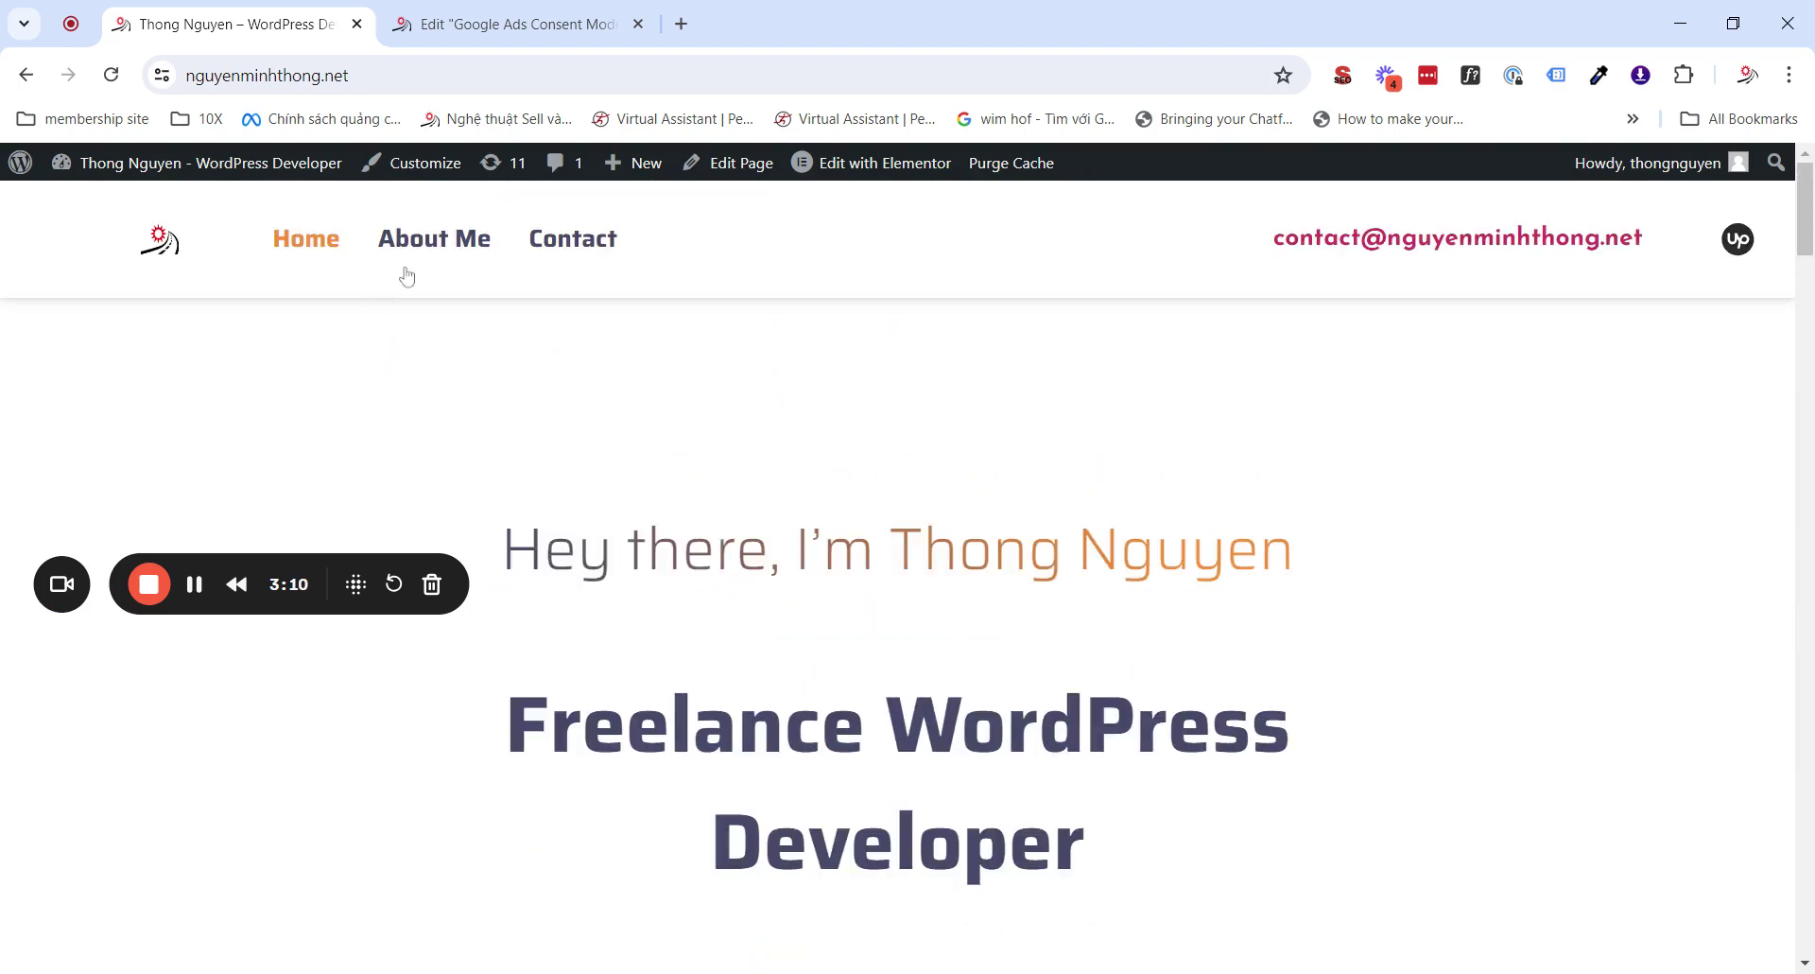
{"action": "left_click", "coordinate": [416, 242]}
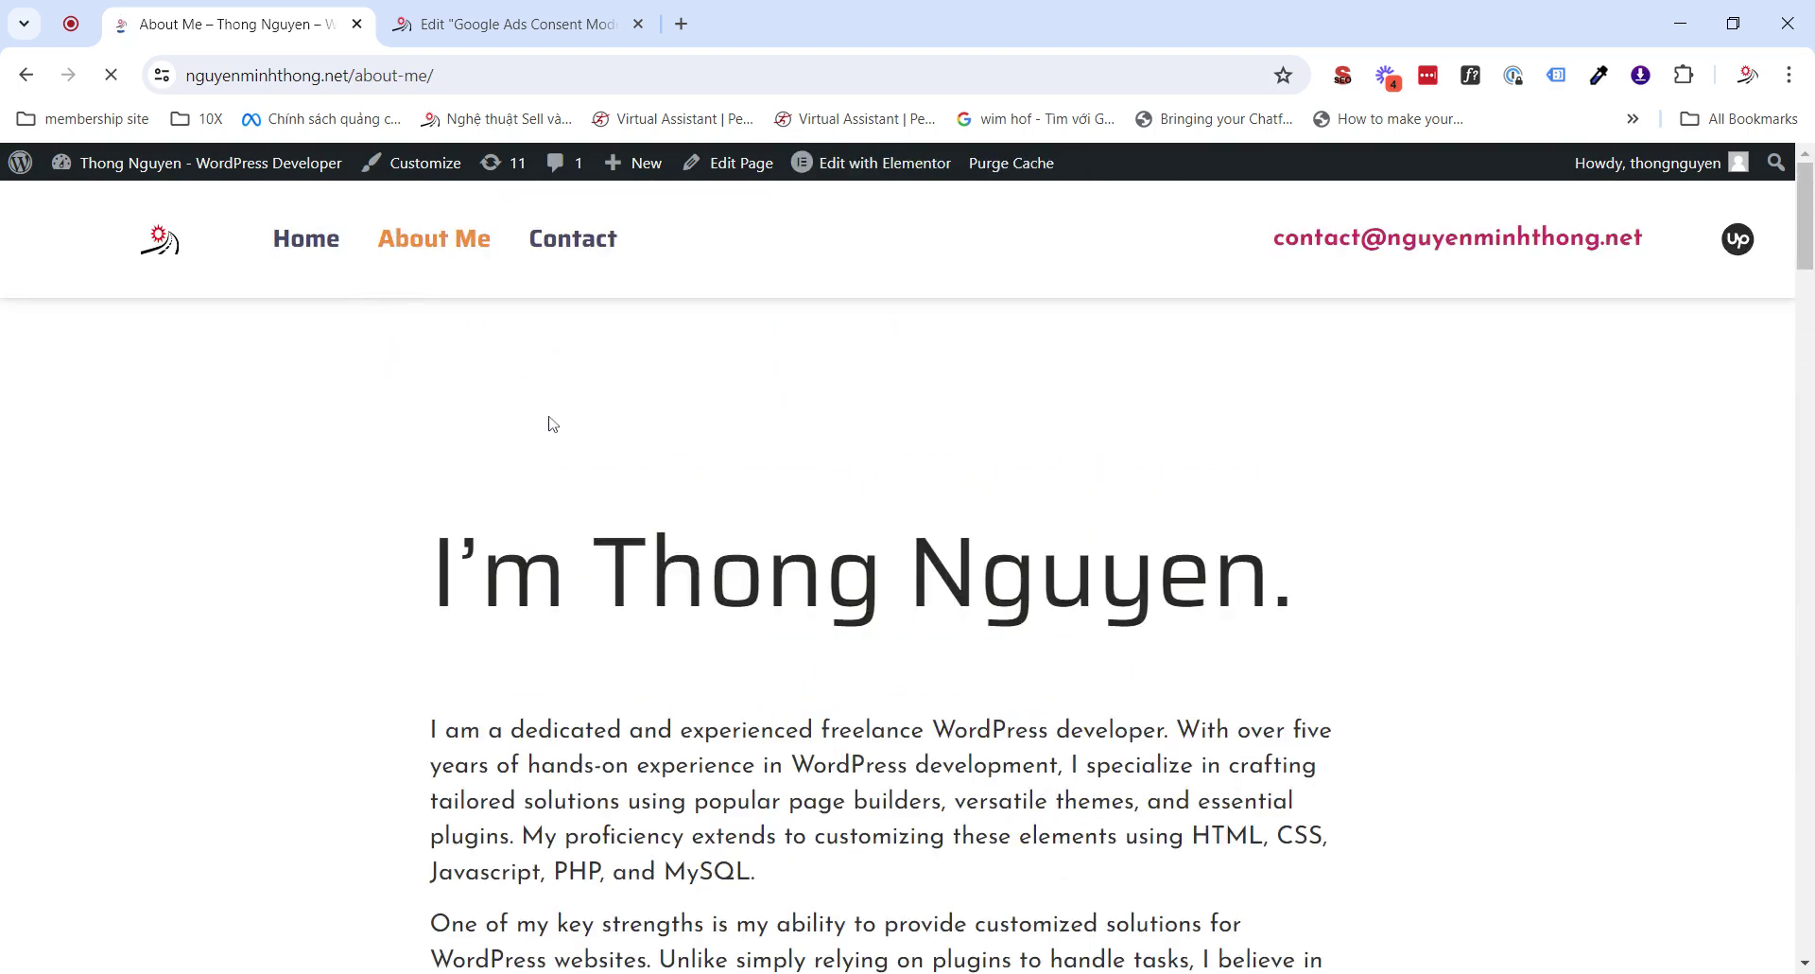
{"action": "scroll", "coordinate": [552, 417], "scroll_direction": "down", "scroll_amount": 5}
{"action": "scroll", "coordinate": [551, 416], "scroll_direction": "down", "scroll_amount": 5}
{"action": "scroll", "coordinate": [546, 425], "scroll_direction": "down", "scroll_amount": 6}
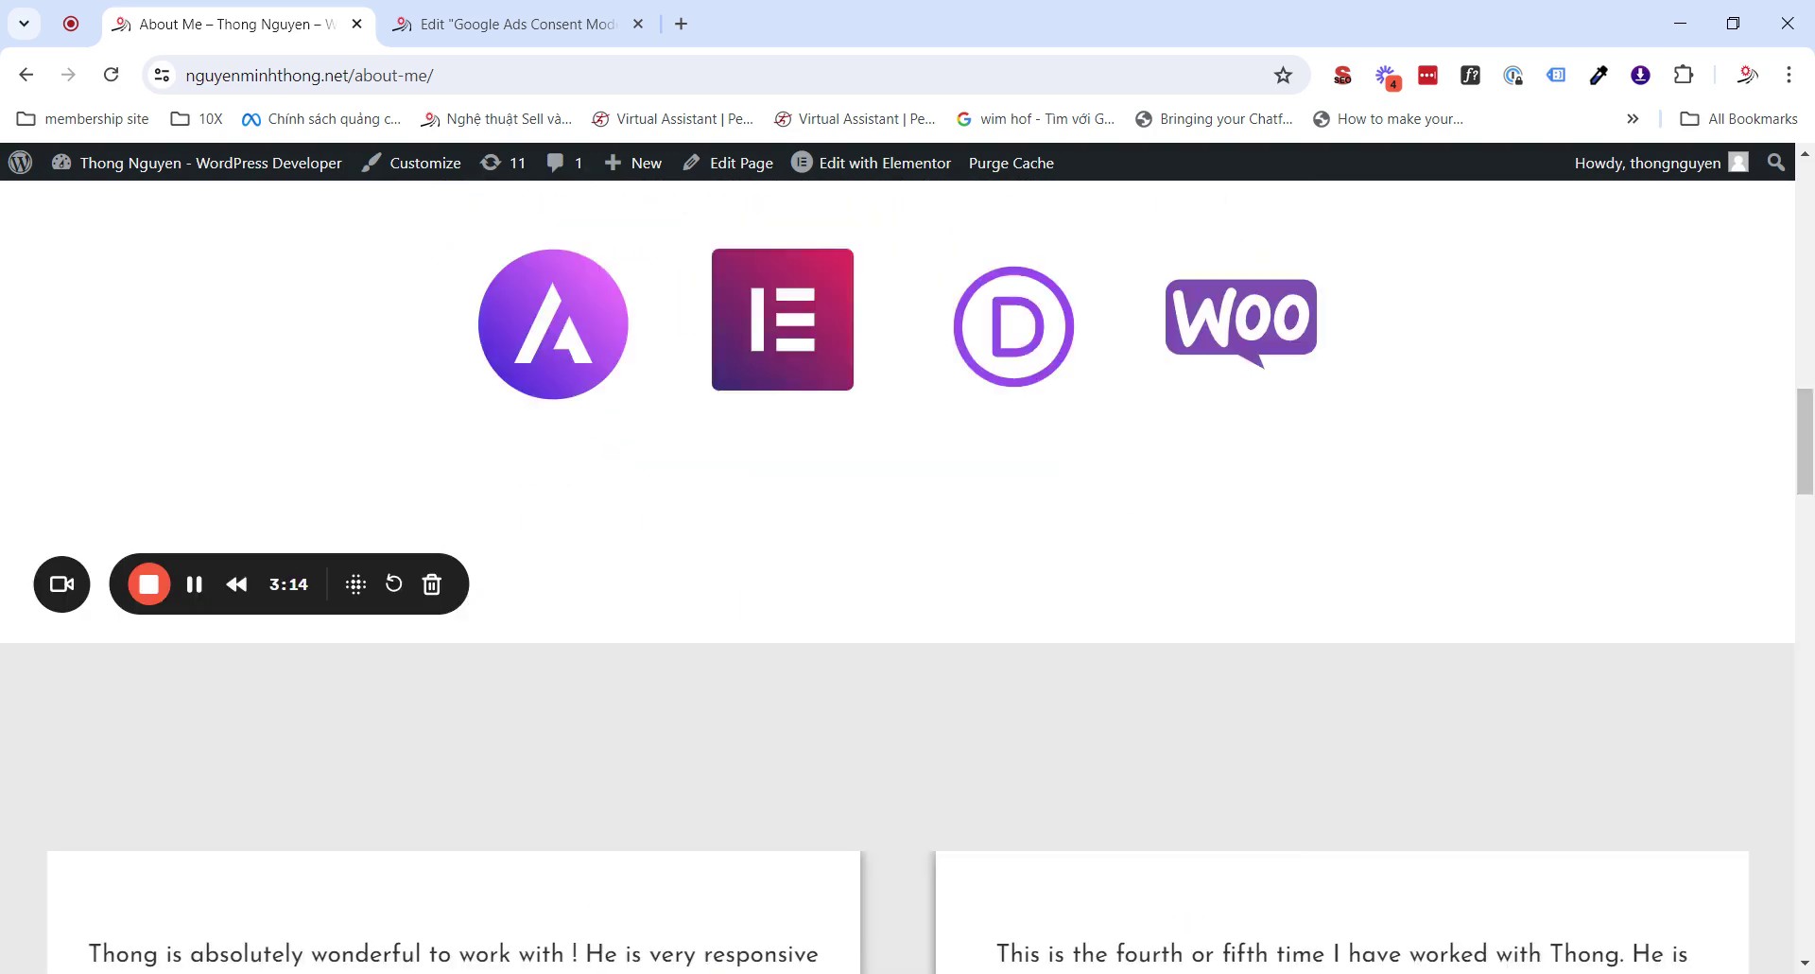
{"action": "scroll", "coordinate": [546, 426], "scroll_direction": "up", "scroll_amount": 15}
Reload About Me, select the page address, and open a new blank tab.
{"action": "left_click", "coordinate": [426, 257]}
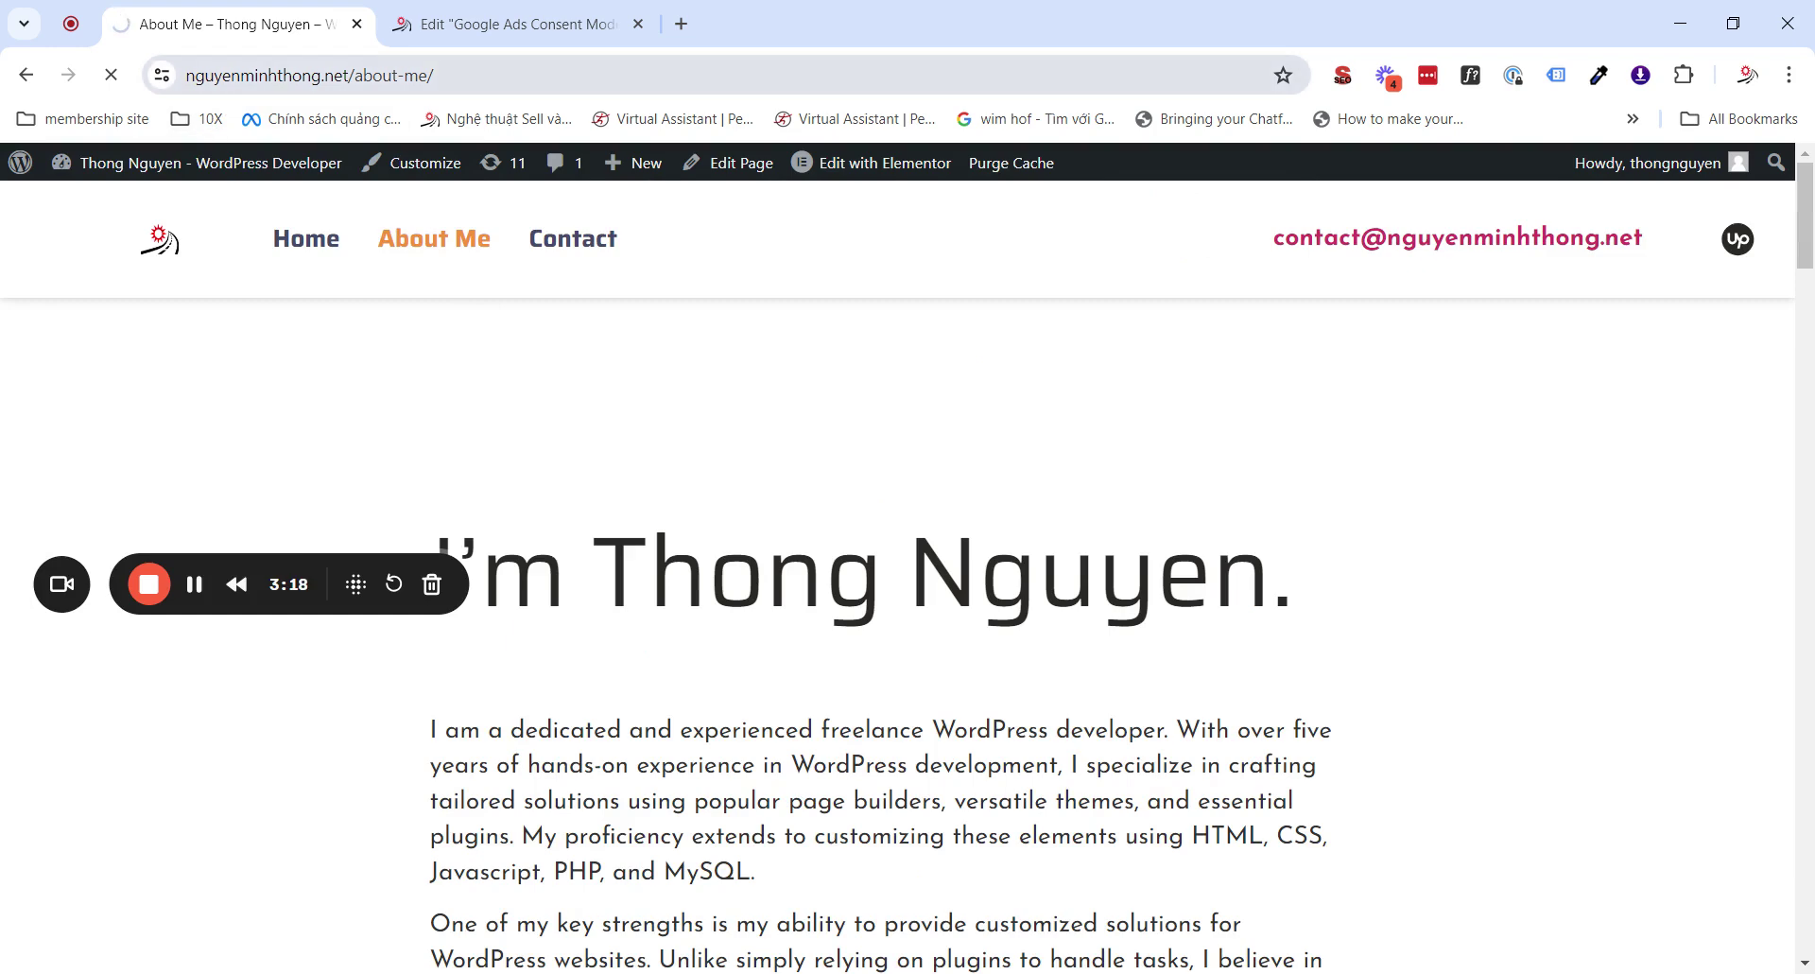
{"action": "left_click", "coordinate": [238, 83]}
{"action": "key", "text": "ctrl+c"}
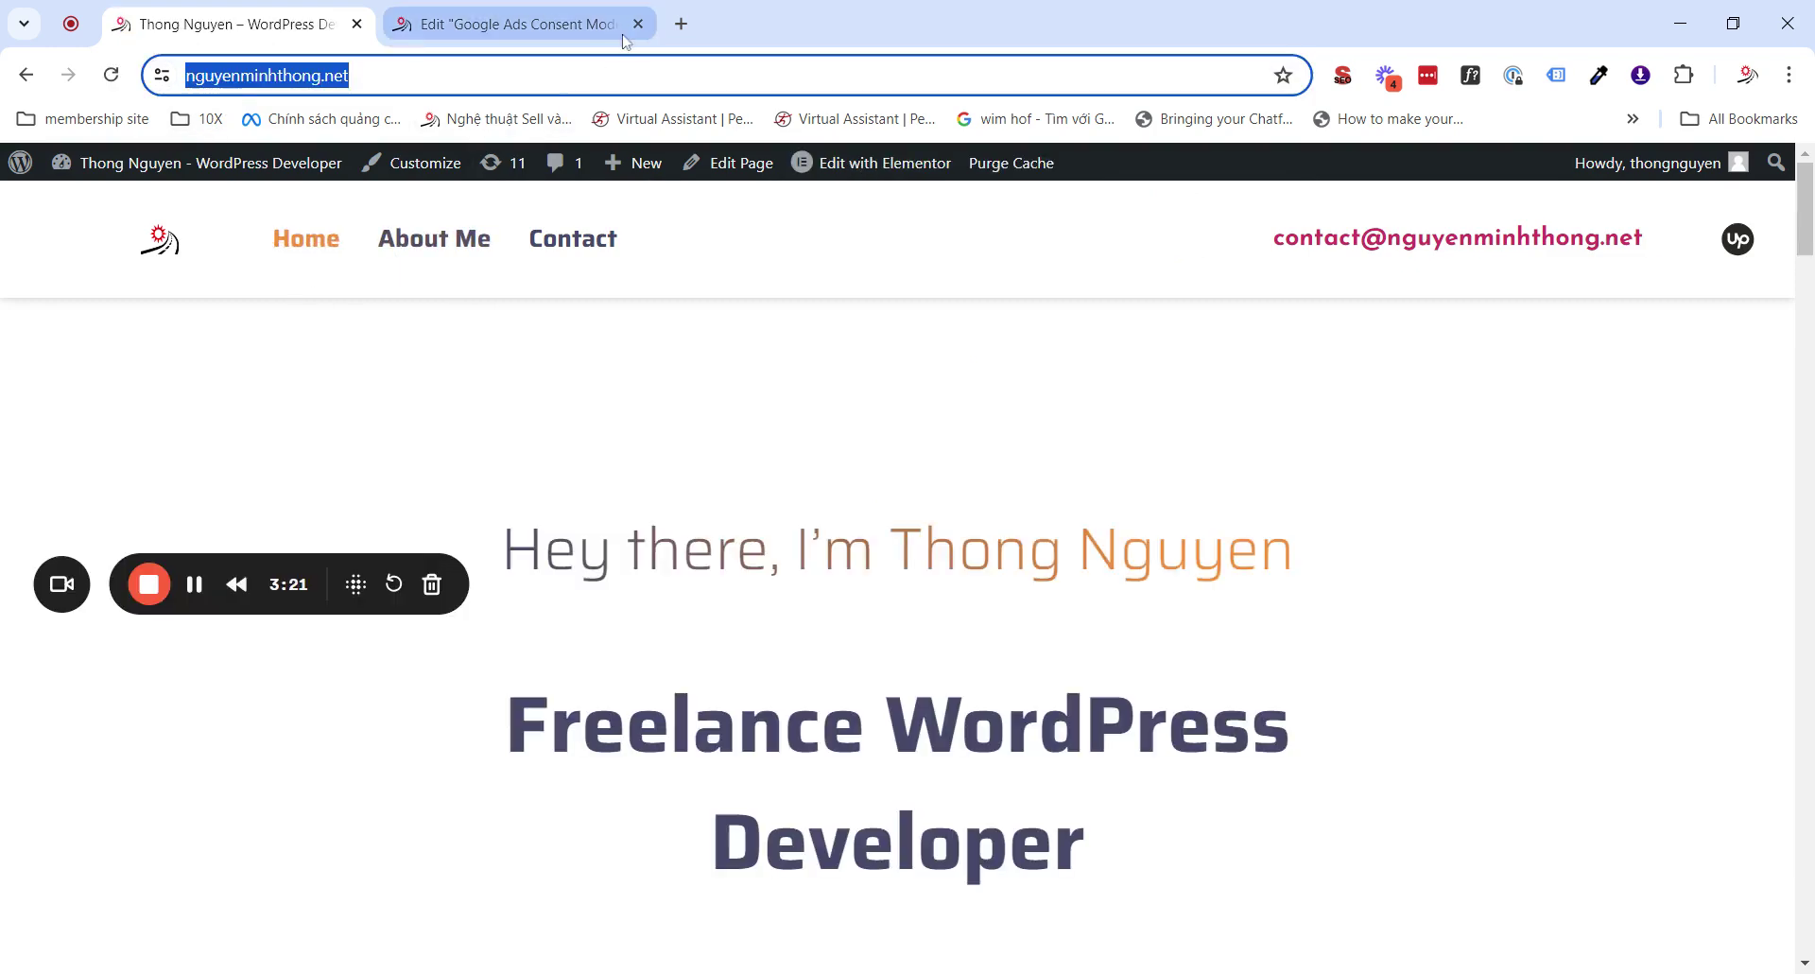
{"action": "left_click", "coordinate": [681, 23]}
Close the Elementor editor tab and the site homepage tab.
{"action": "left_click", "coordinate": [530, 28]}
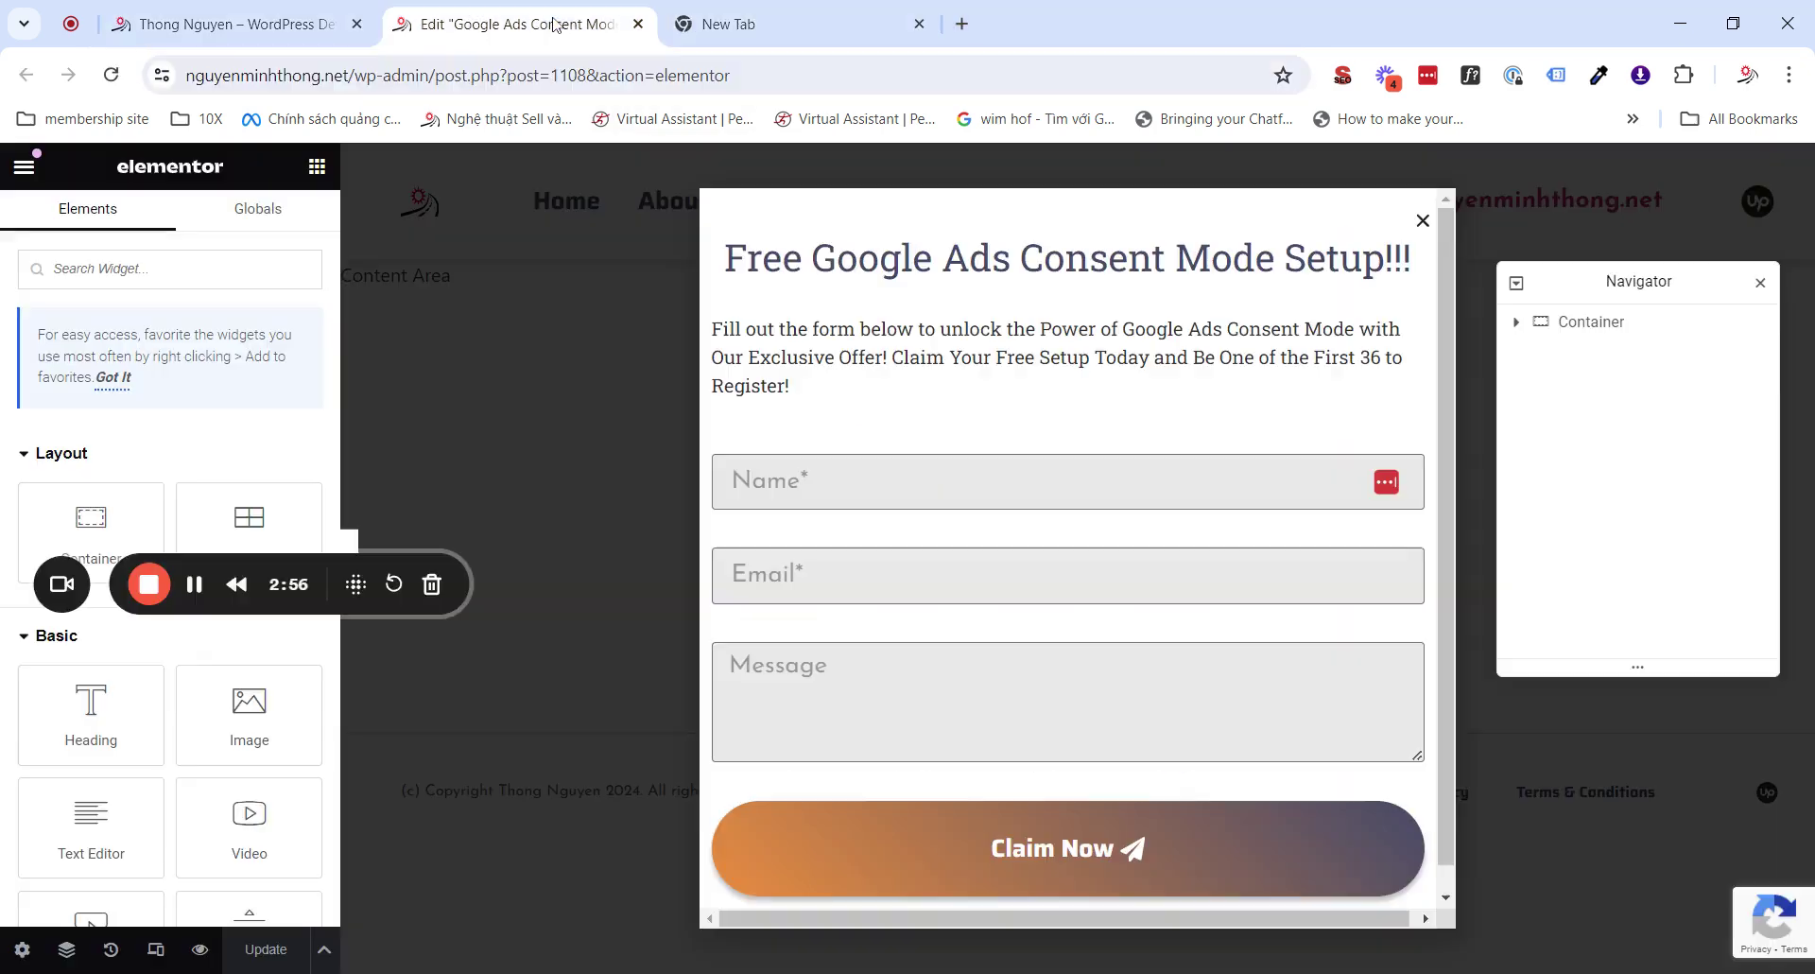
{"action": "left_click", "coordinate": [638, 26]}
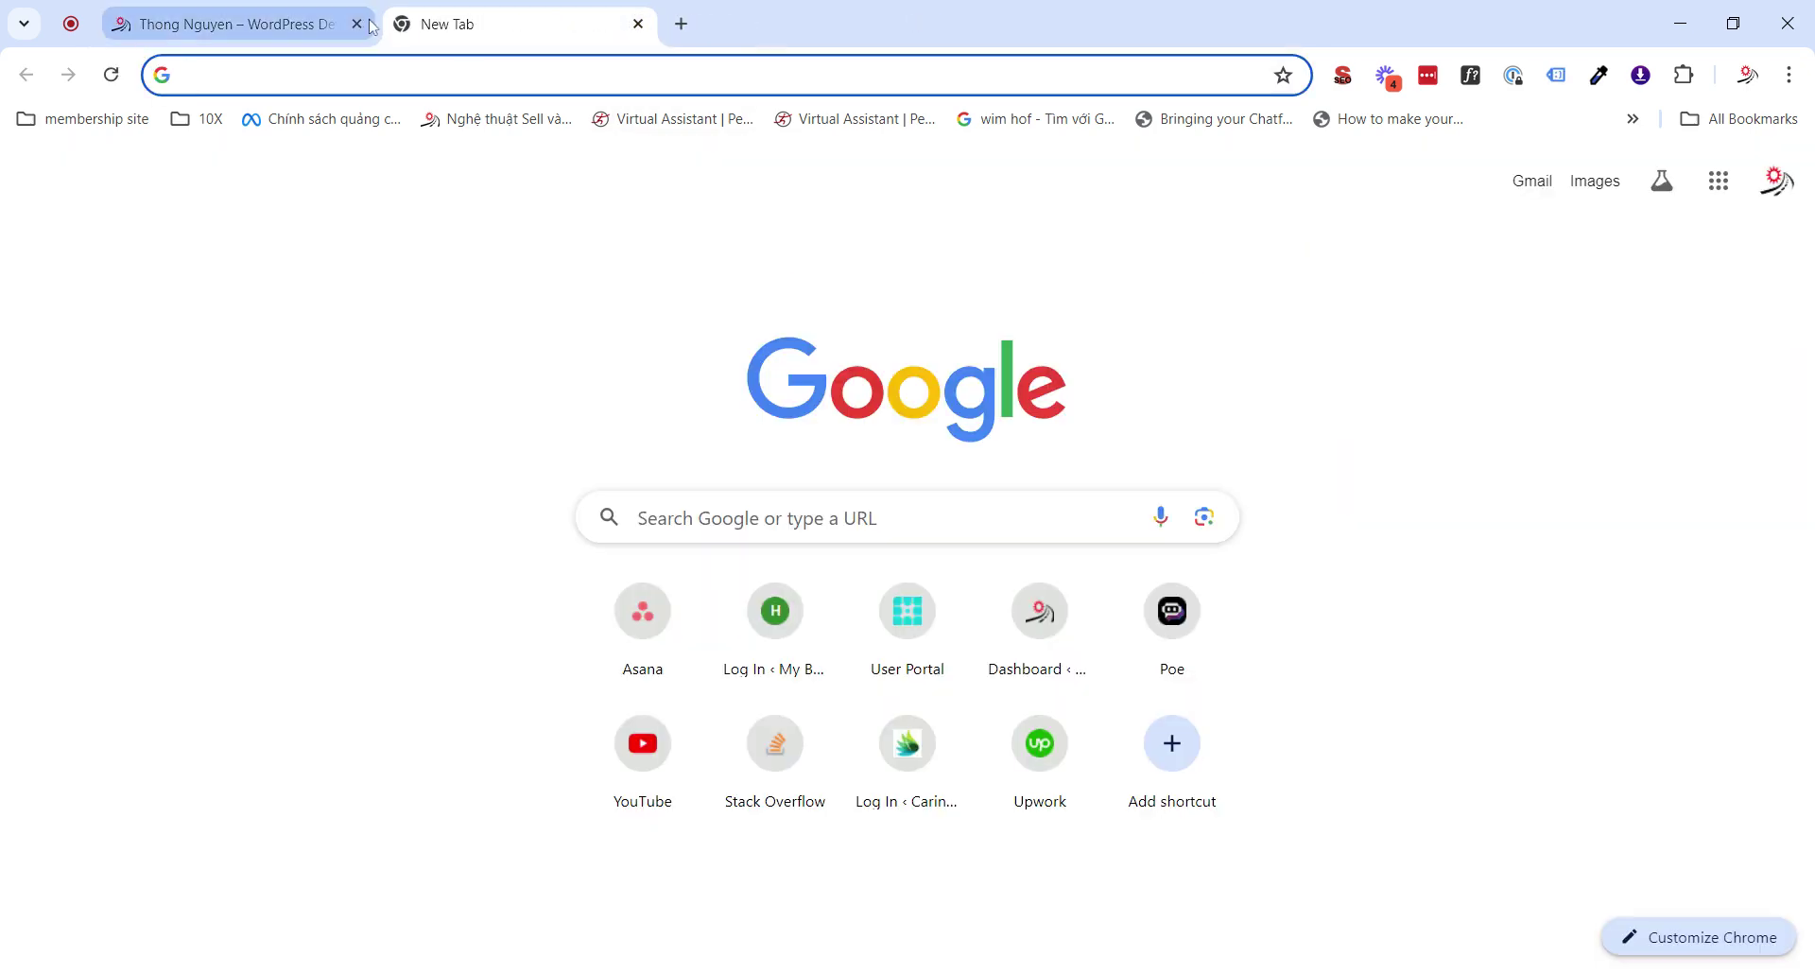
{"action": "left_click", "coordinate": [357, 25]}
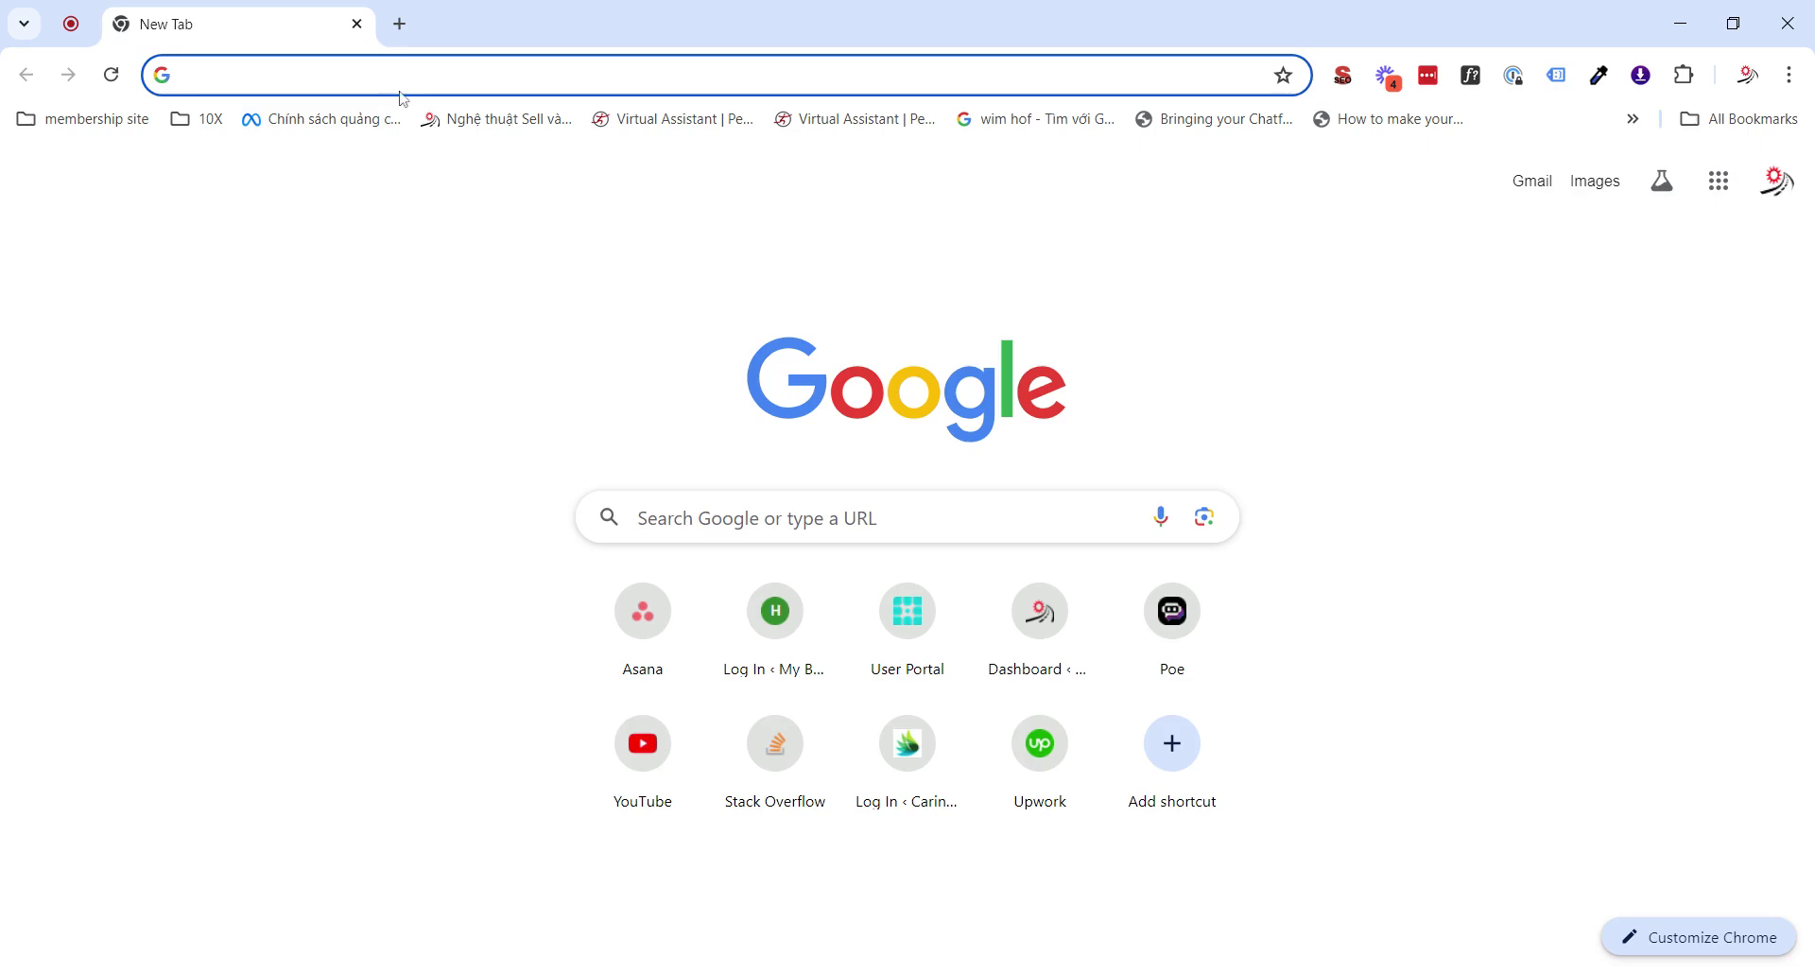
{"action": "key", "text": "ctrl+v"}
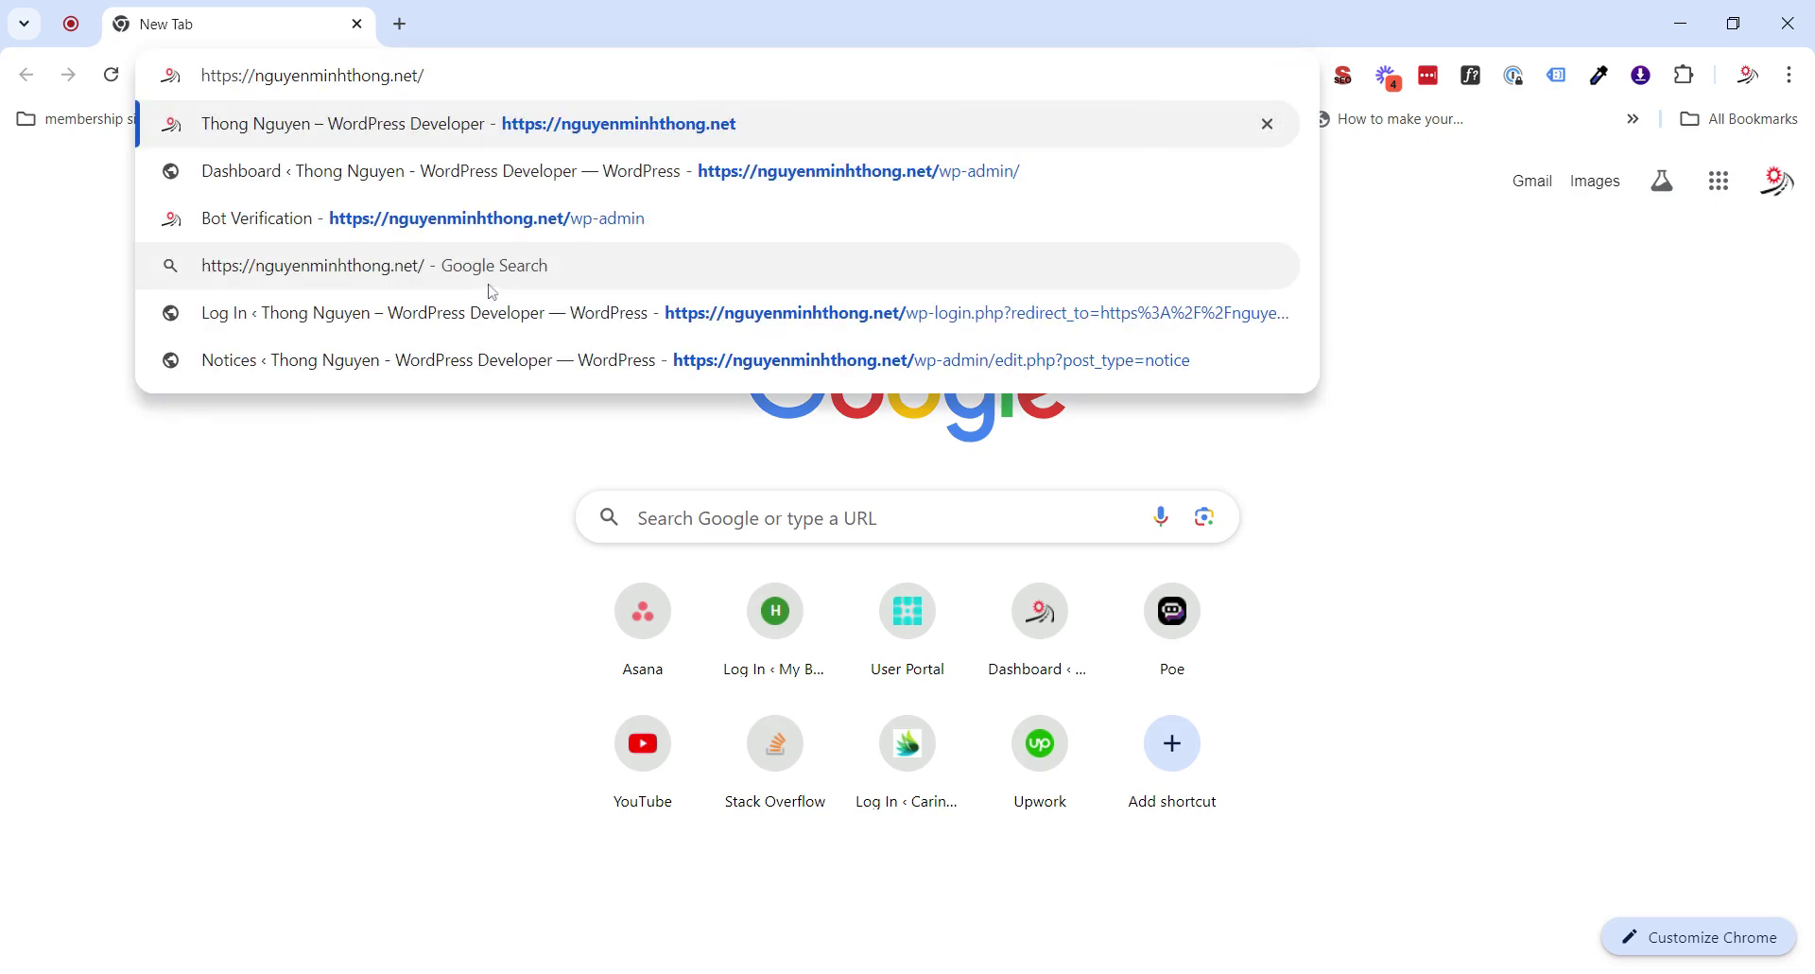
{"action": "key", "text": "Return"}
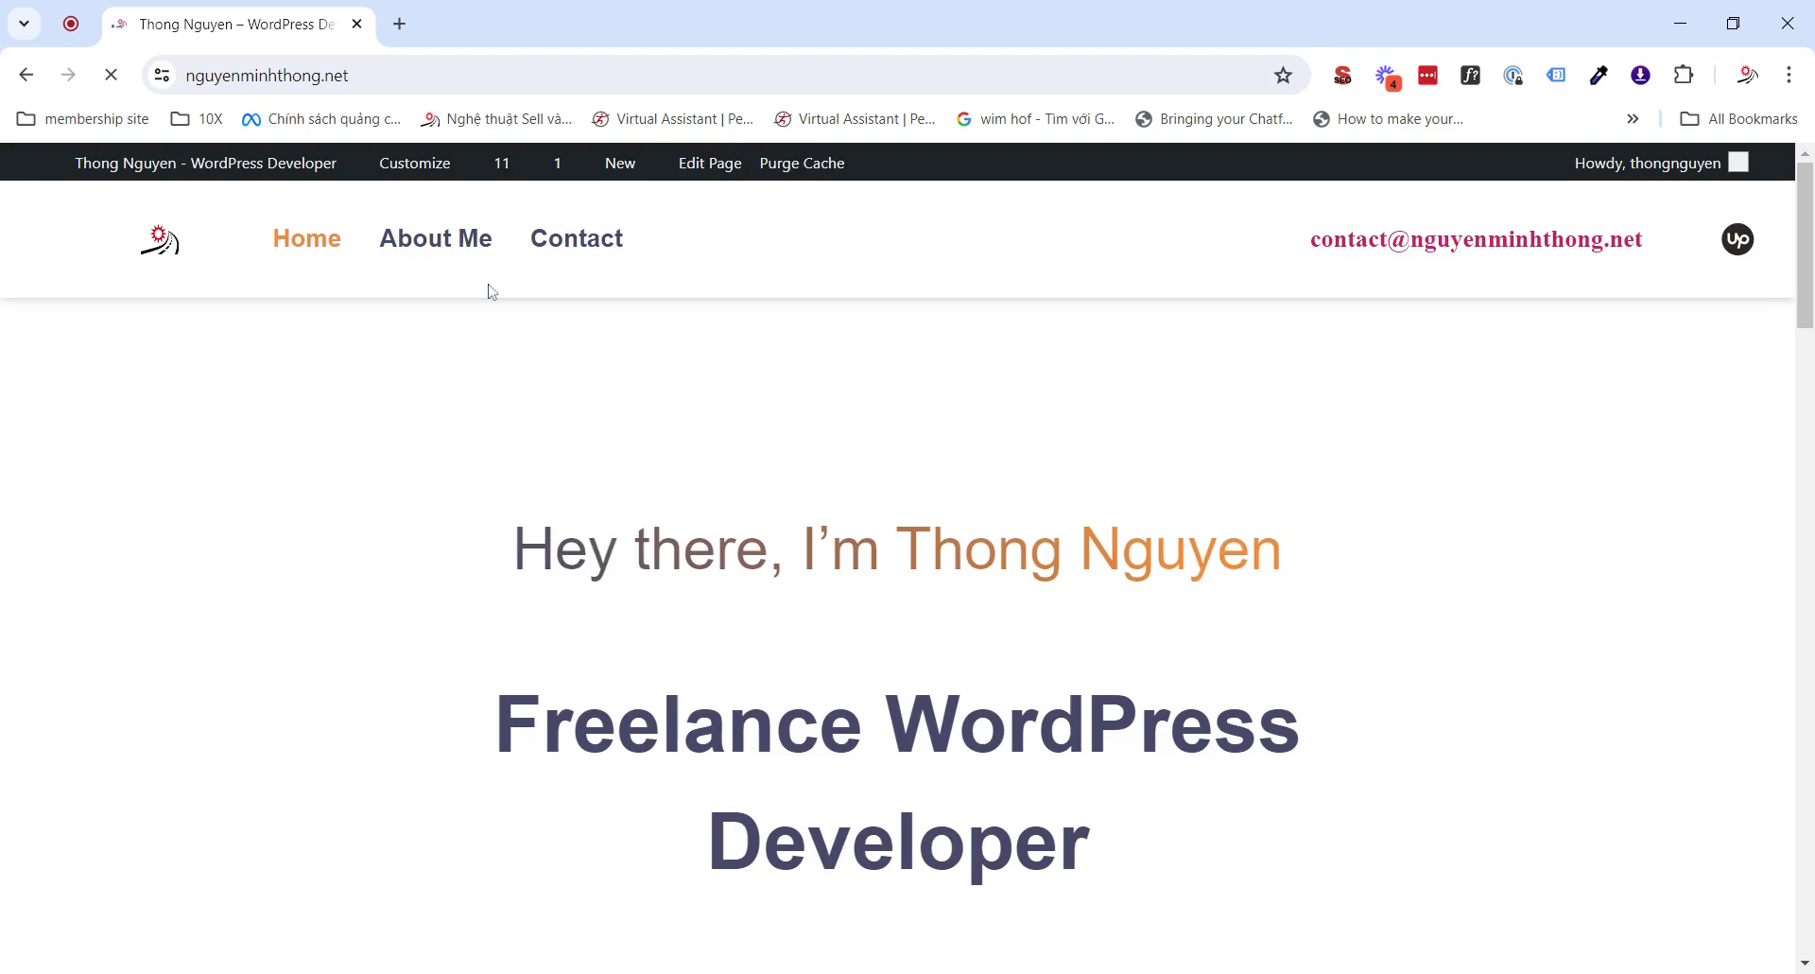
{"action": "scroll", "coordinate": [499, 340], "scroll_direction": "down", "scroll_amount": 5}
{"action": "scroll", "coordinate": [499, 341], "scroll_direction": "down", "scroll_amount": 15}
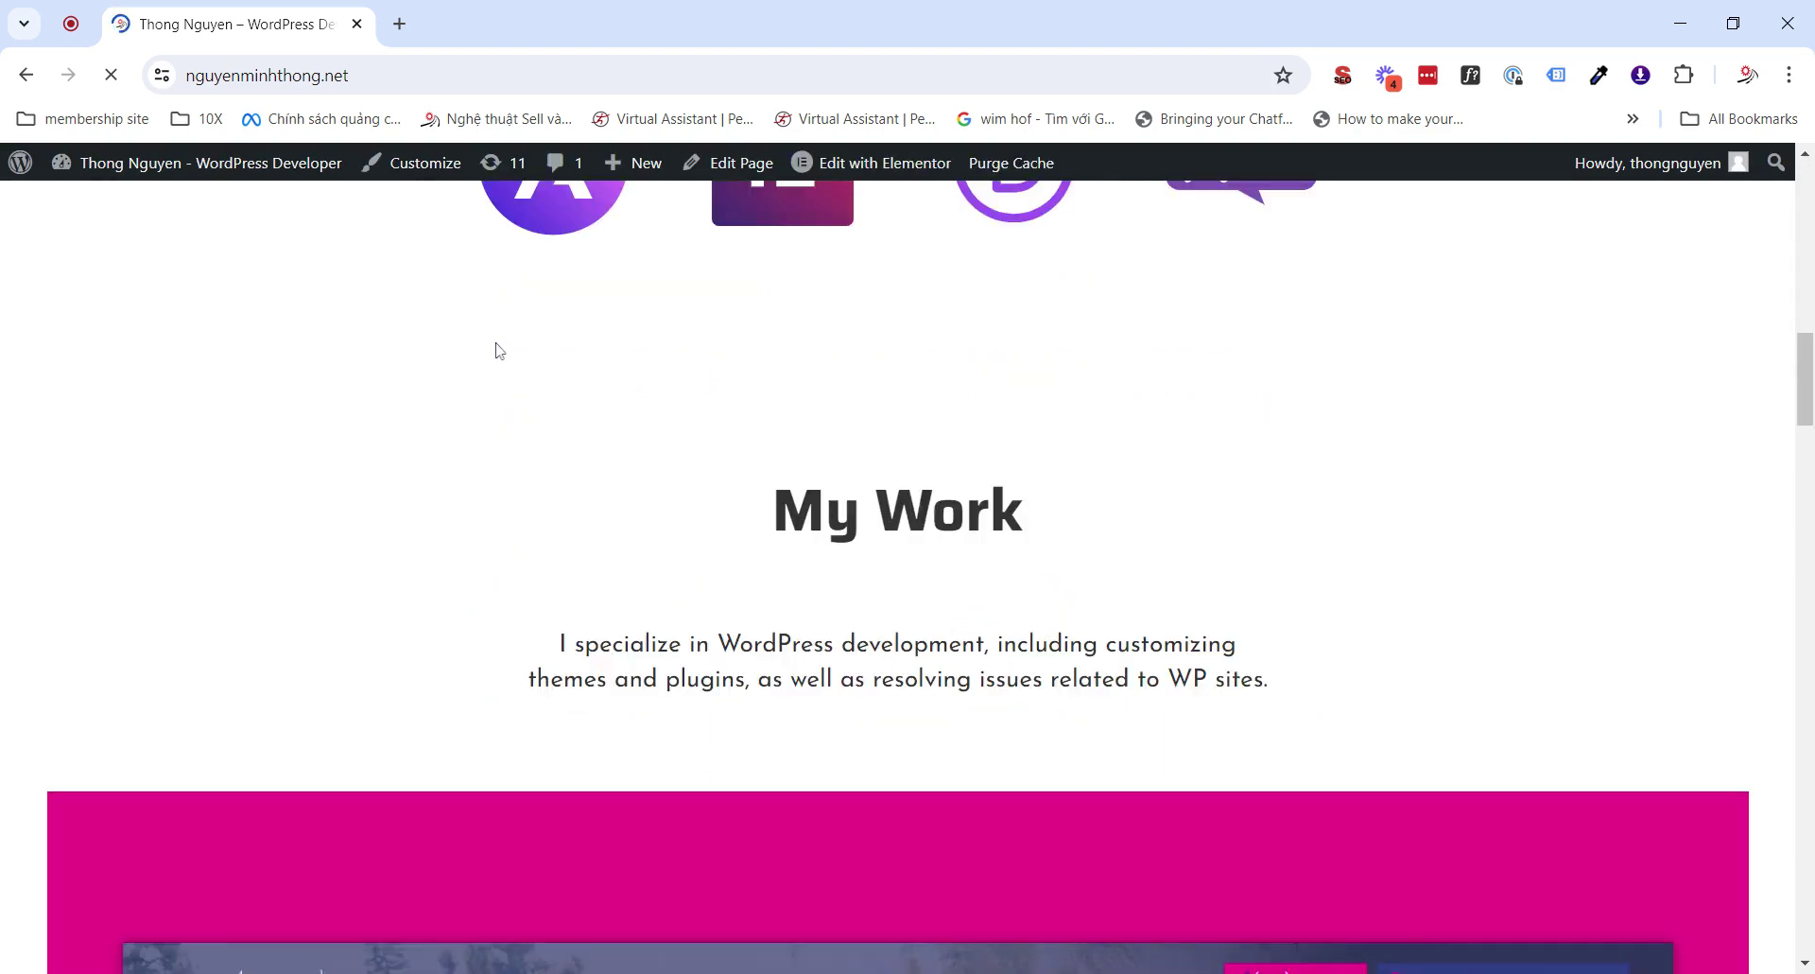
{"action": "scroll", "coordinate": [500, 350], "scroll_direction": "up", "scroll_amount": 7}
{"action": "scroll", "coordinate": [499, 357], "scroll_direction": "up", "scroll_amount": 10}
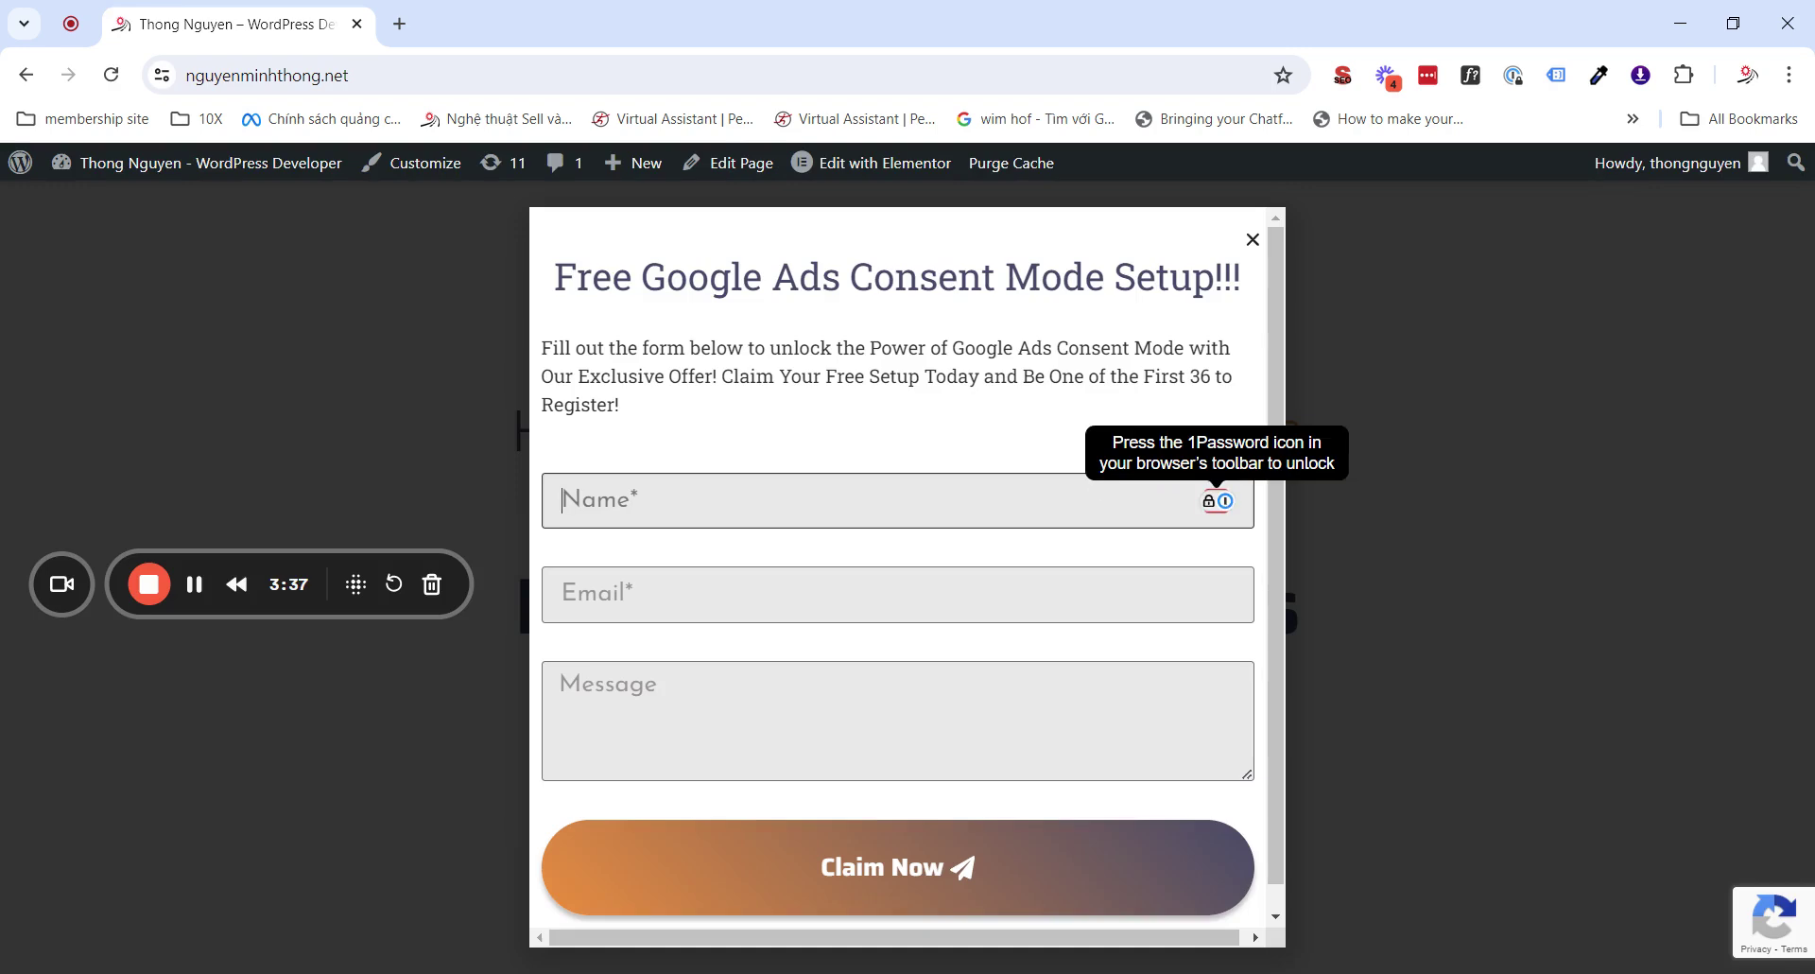
Close the consent popup, then browse the About Me page without the popup reappearing.
{"action": "left_click", "coordinate": [1252, 240]}
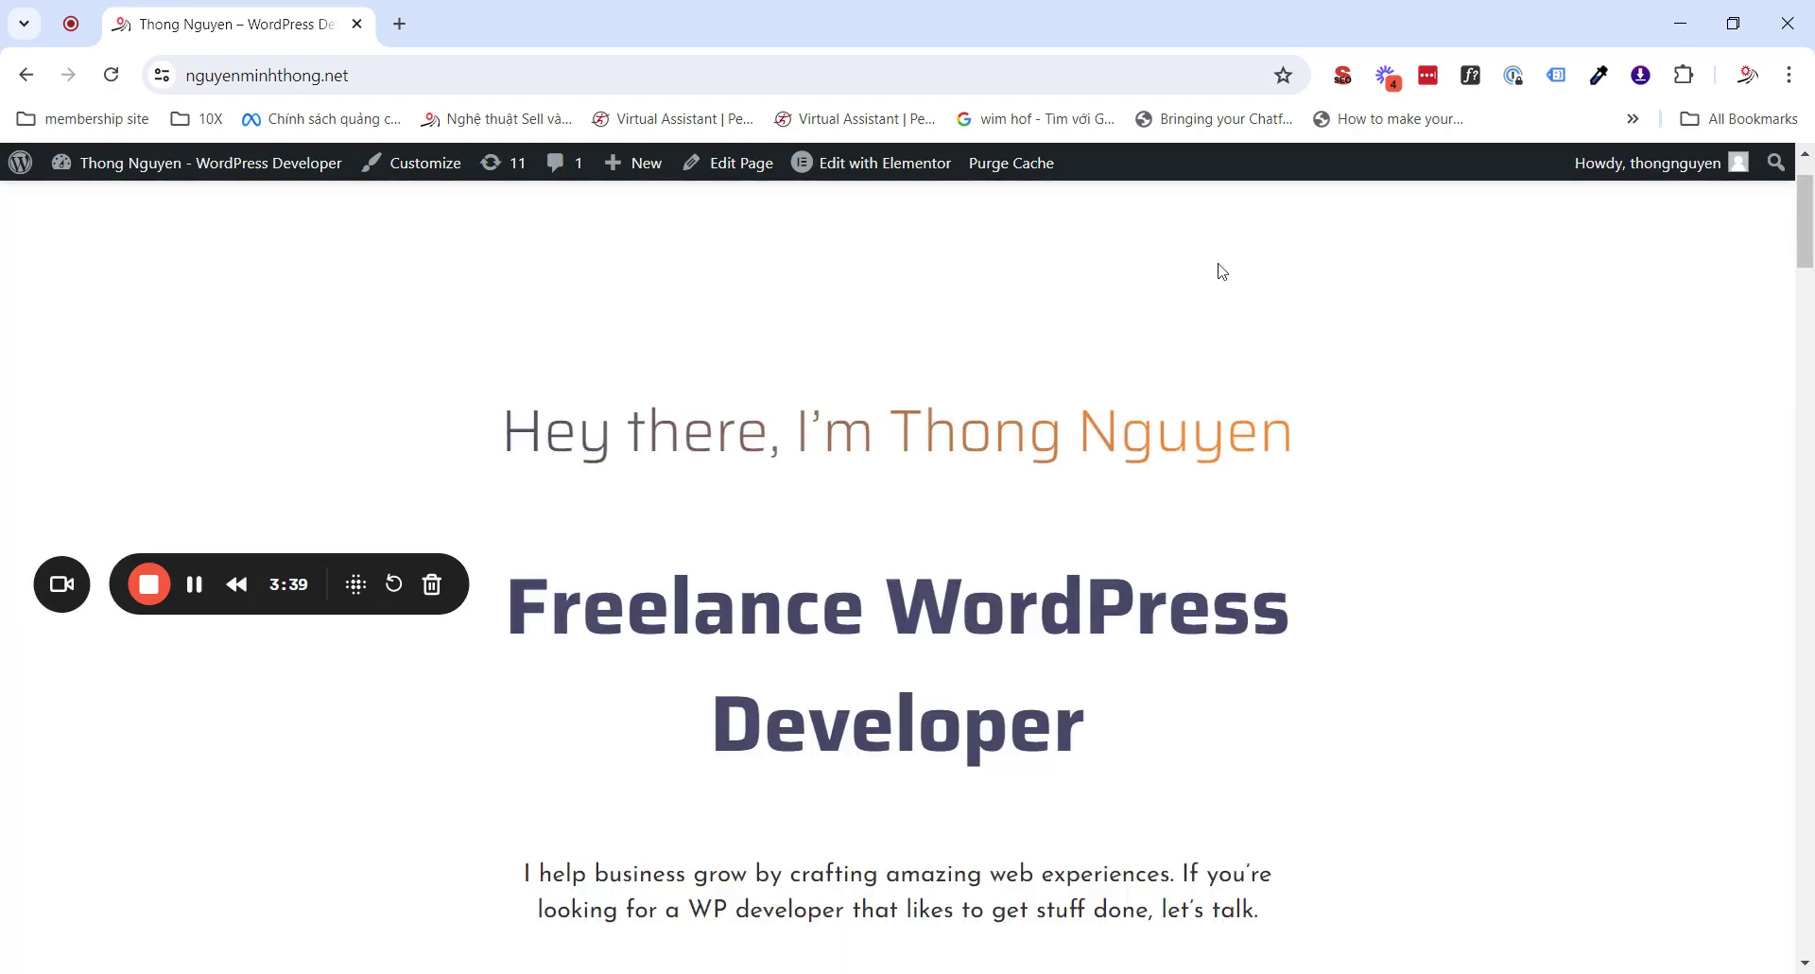
{"action": "left_click", "coordinate": [477, 248]}
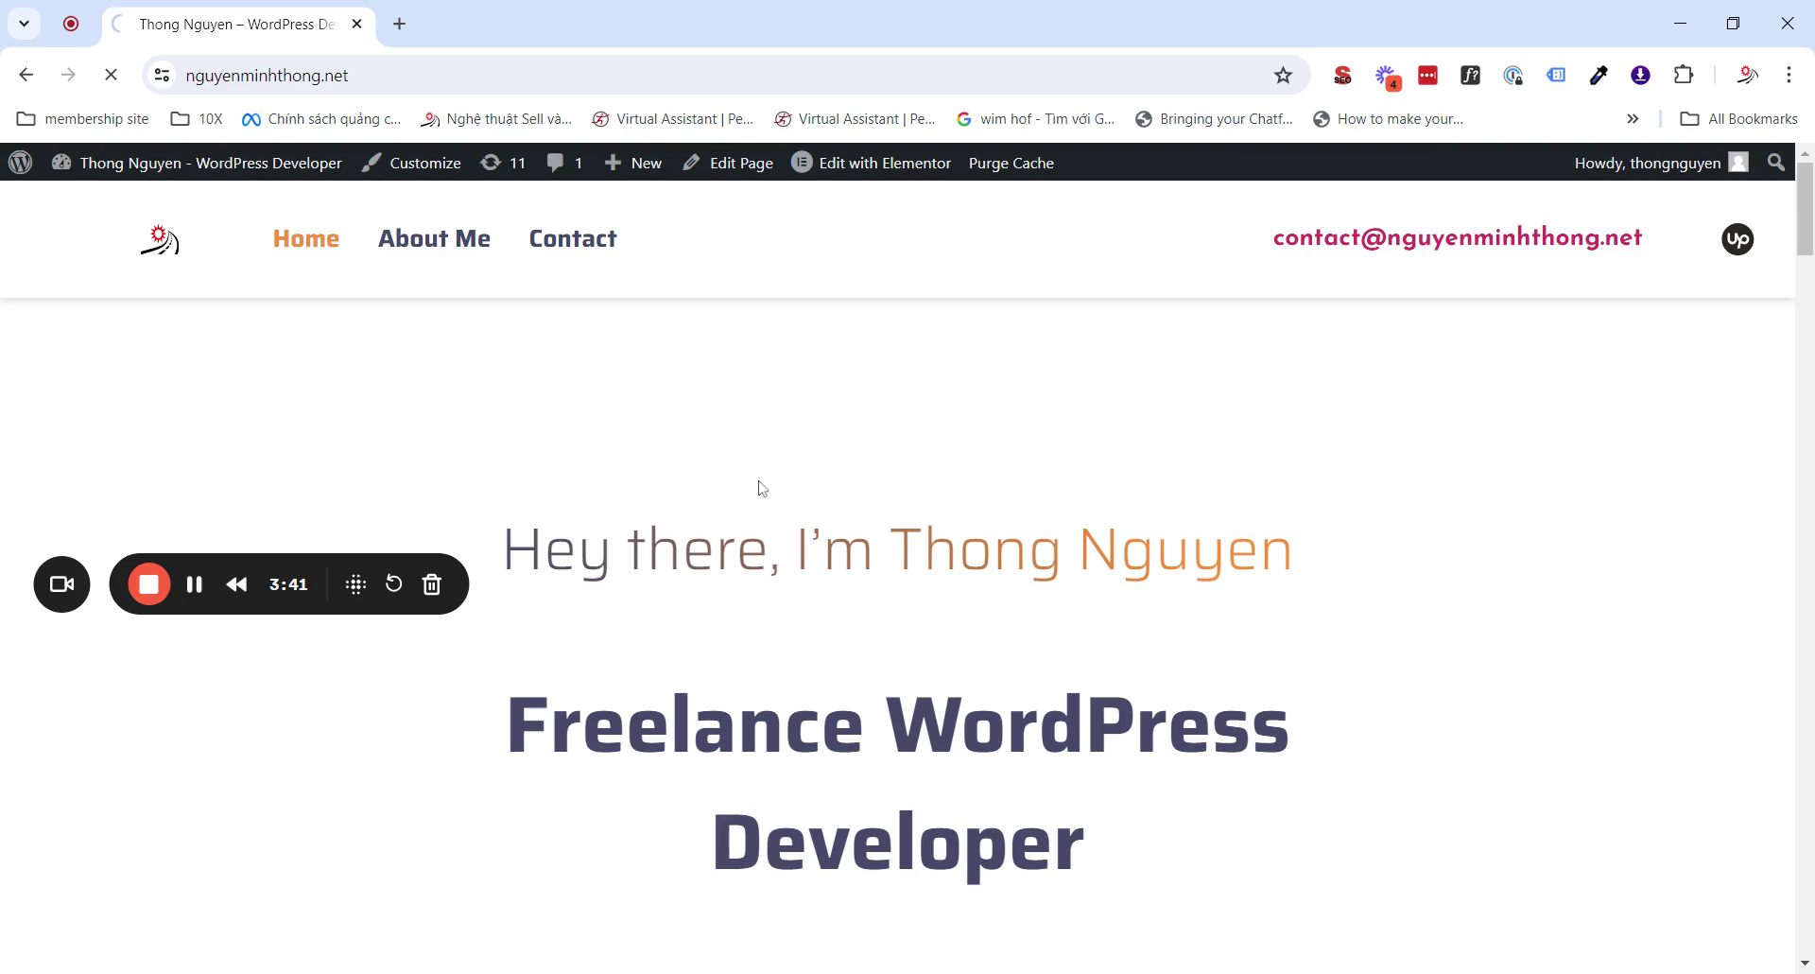
{"action": "scroll", "coordinate": [766, 487], "scroll_direction": "down", "scroll_amount": 3}
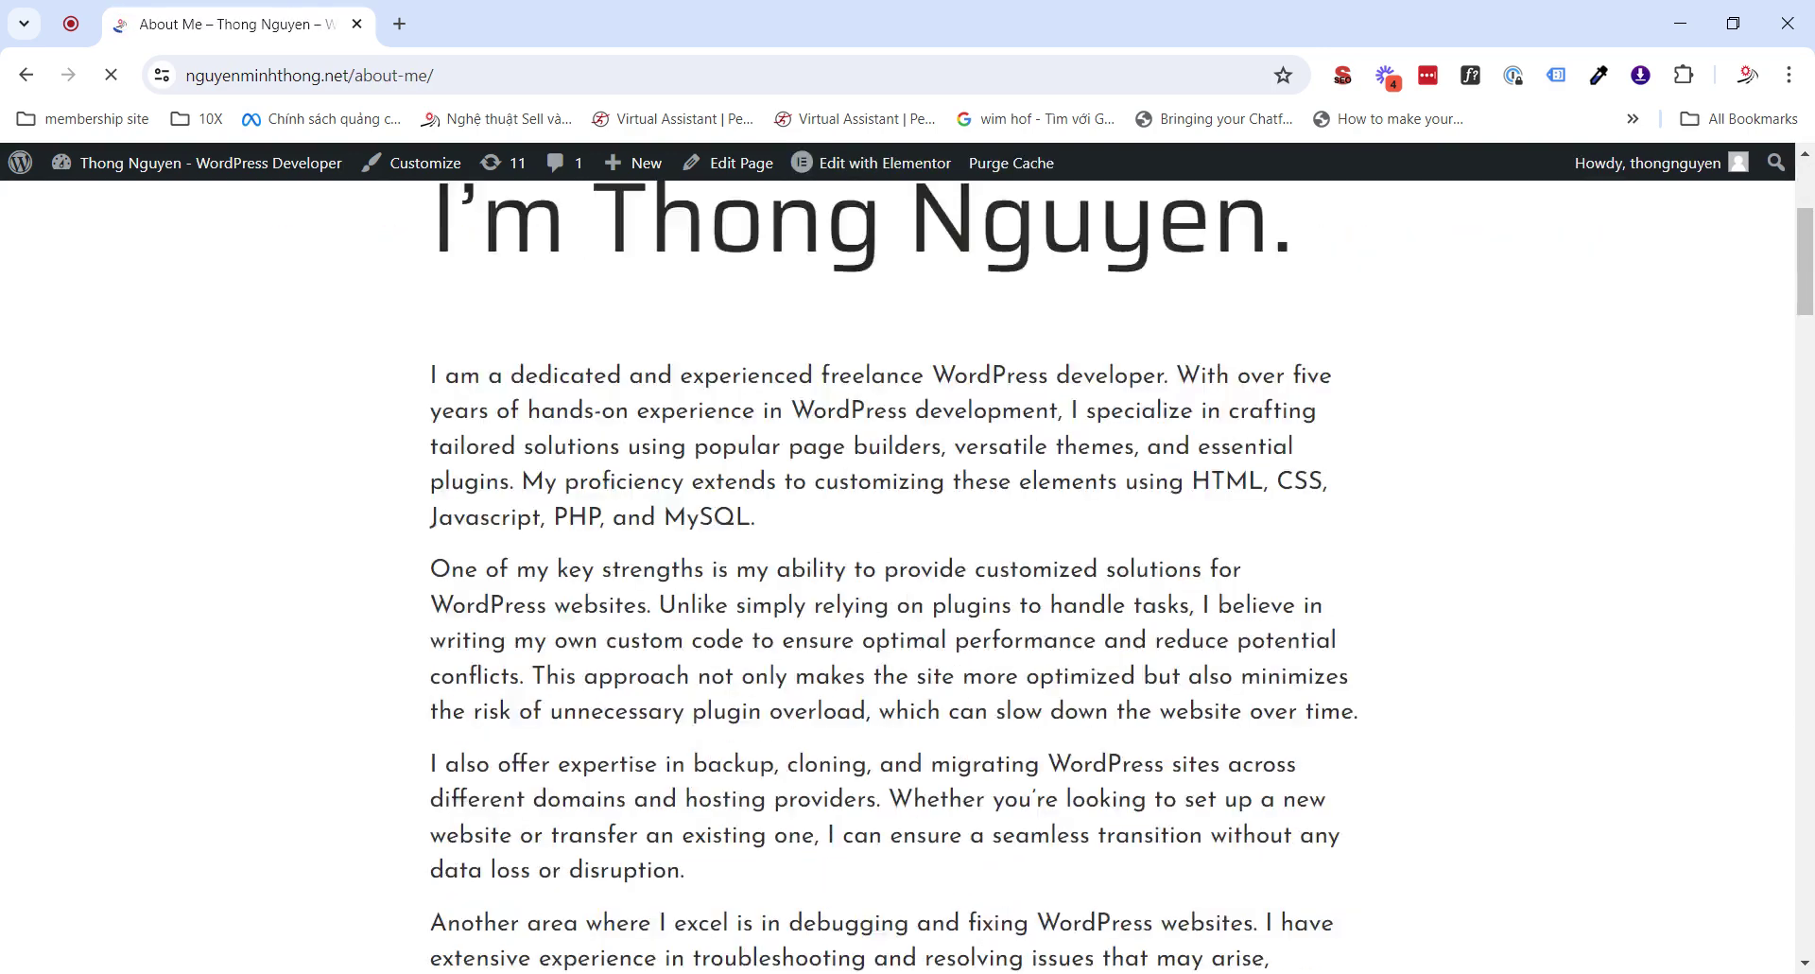
{"action": "scroll", "coordinate": [765, 482], "scroll_direction": "down", "scroll_amount": 20}
{"action": "scroll", "coordinate": [774, 484], "scroll_direction": "up", "scroll_amount": 6}
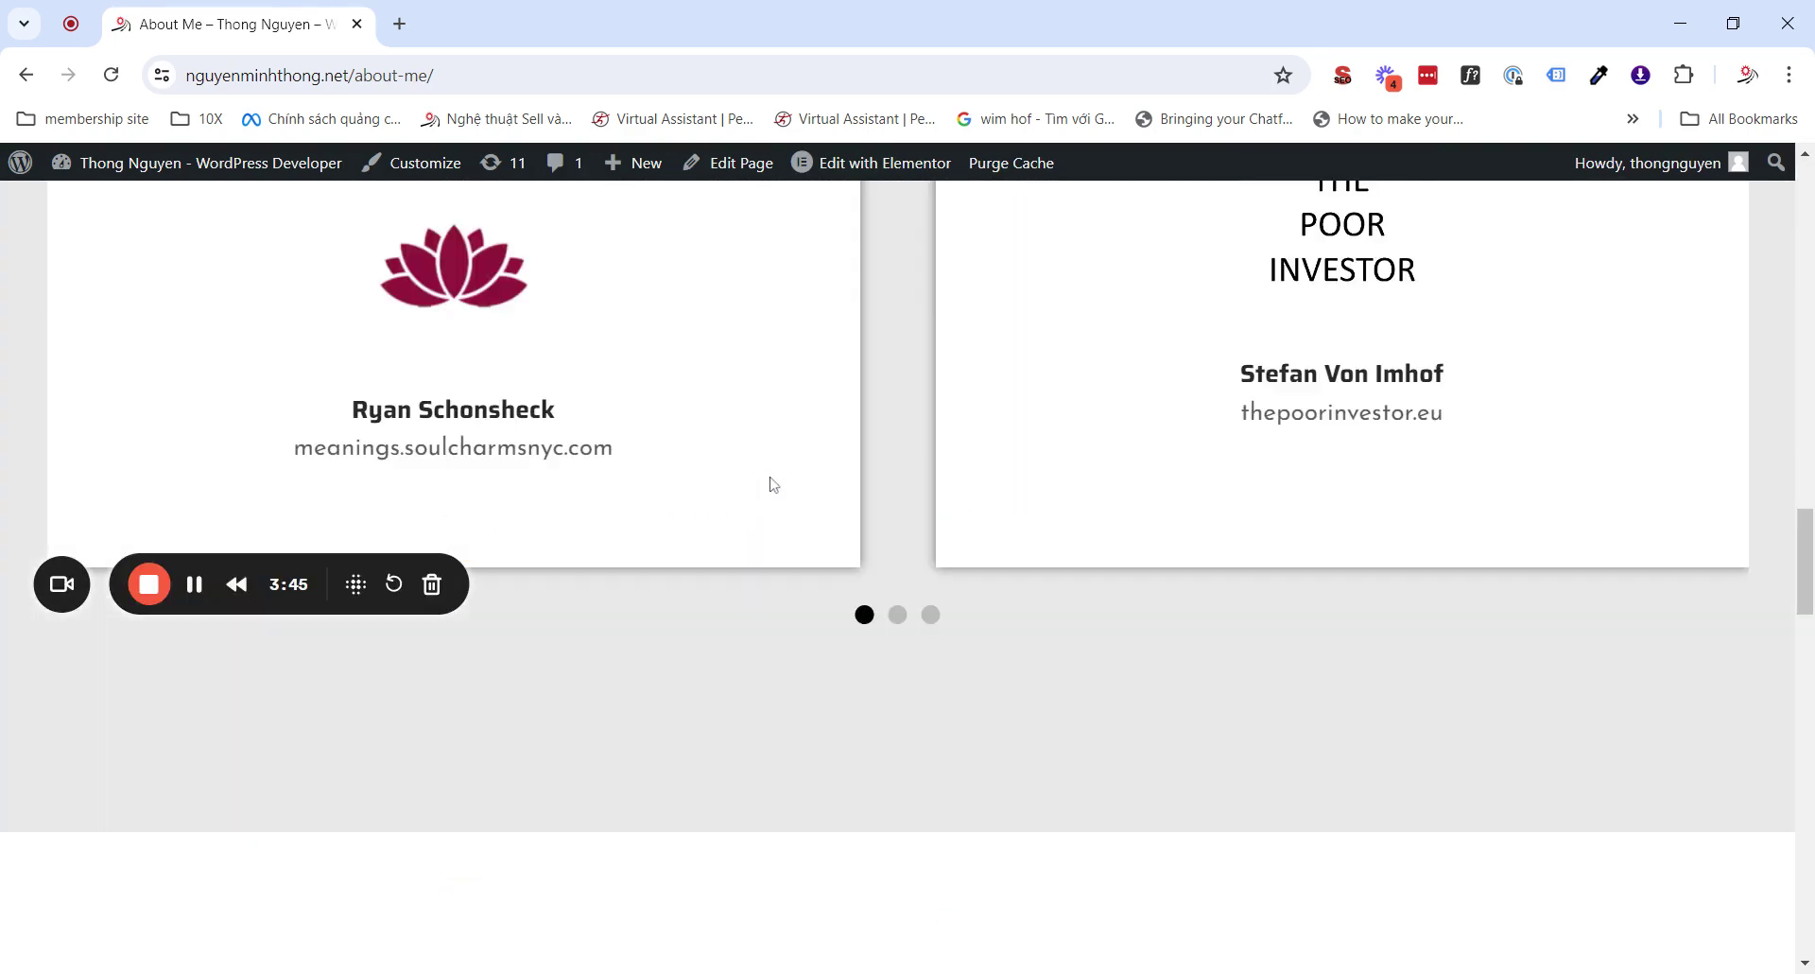